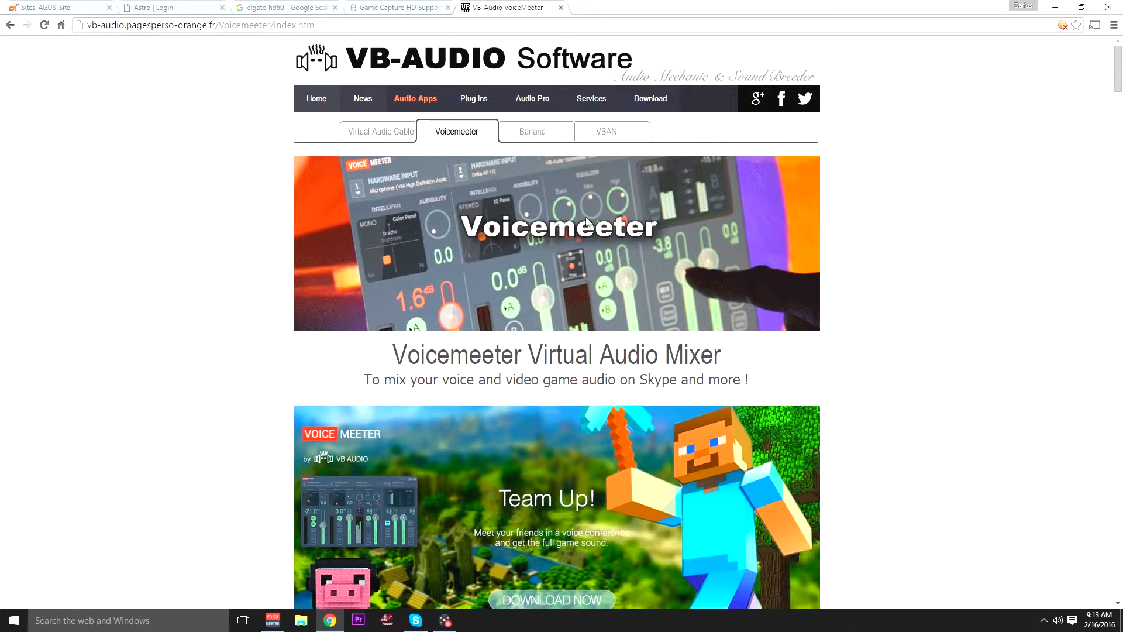
# - Switch to the ASTRO product firmware page and filter the firmware to the A50 family, Gen 2
pyautogui.click(41, 5)
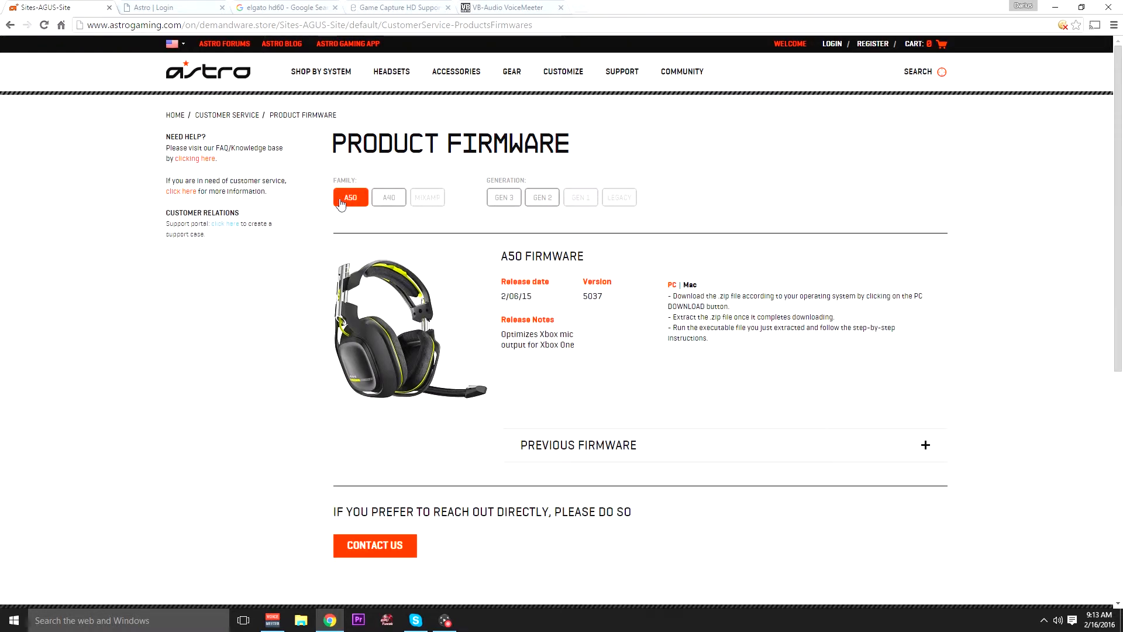
pyautogui.click(388, 198)
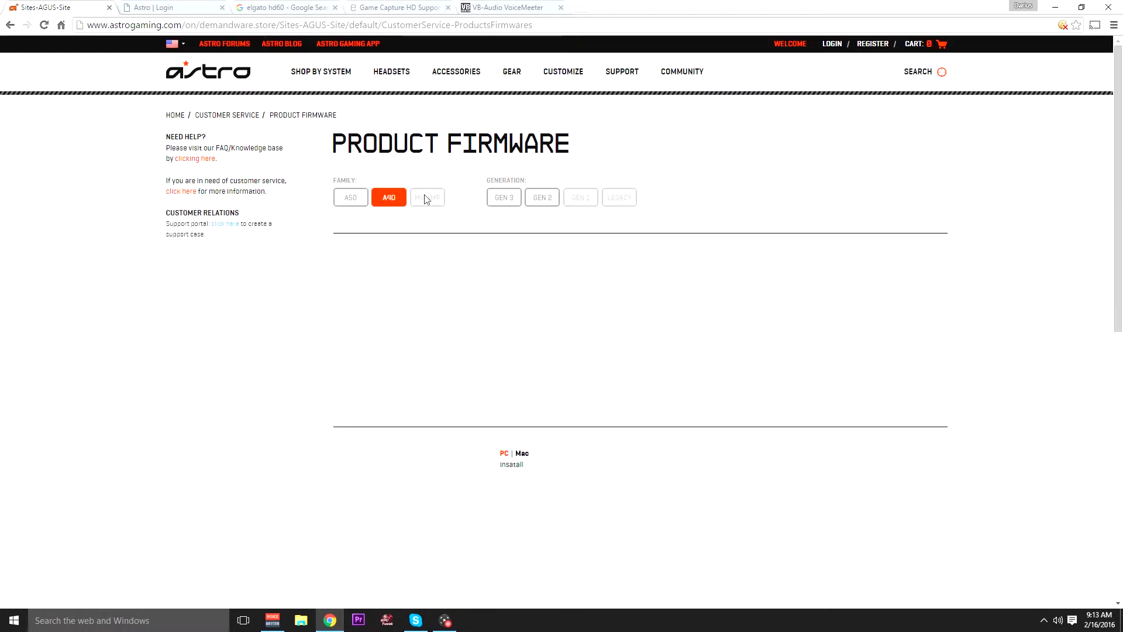
pyautogui.click(353, 198)
pyautogui.click(504, 198)
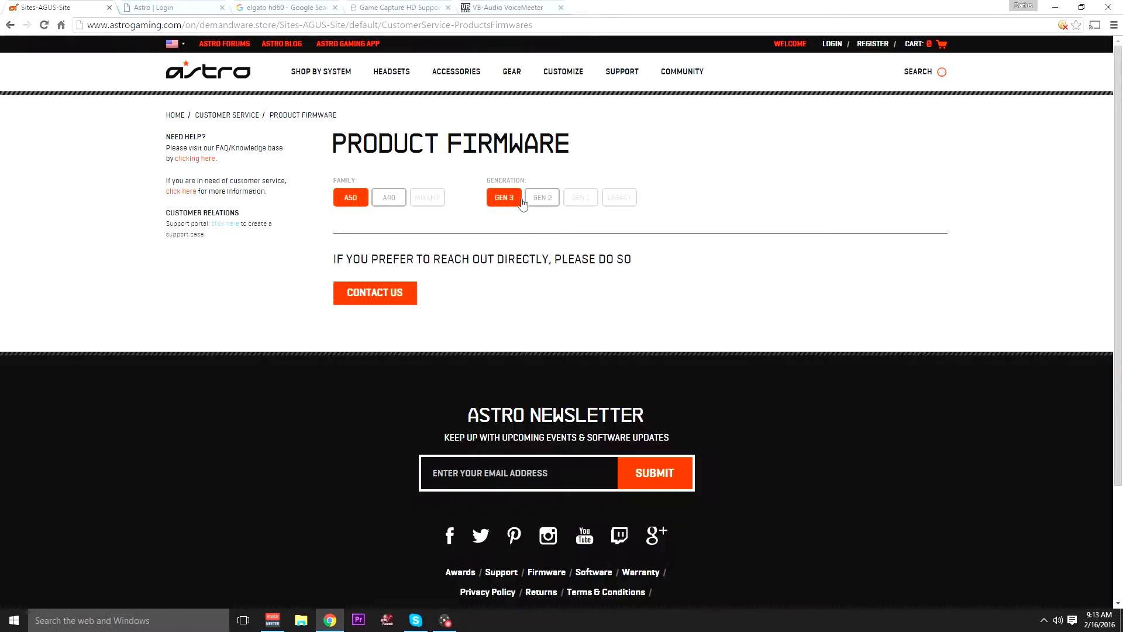
pyautogui.click(540, 201)
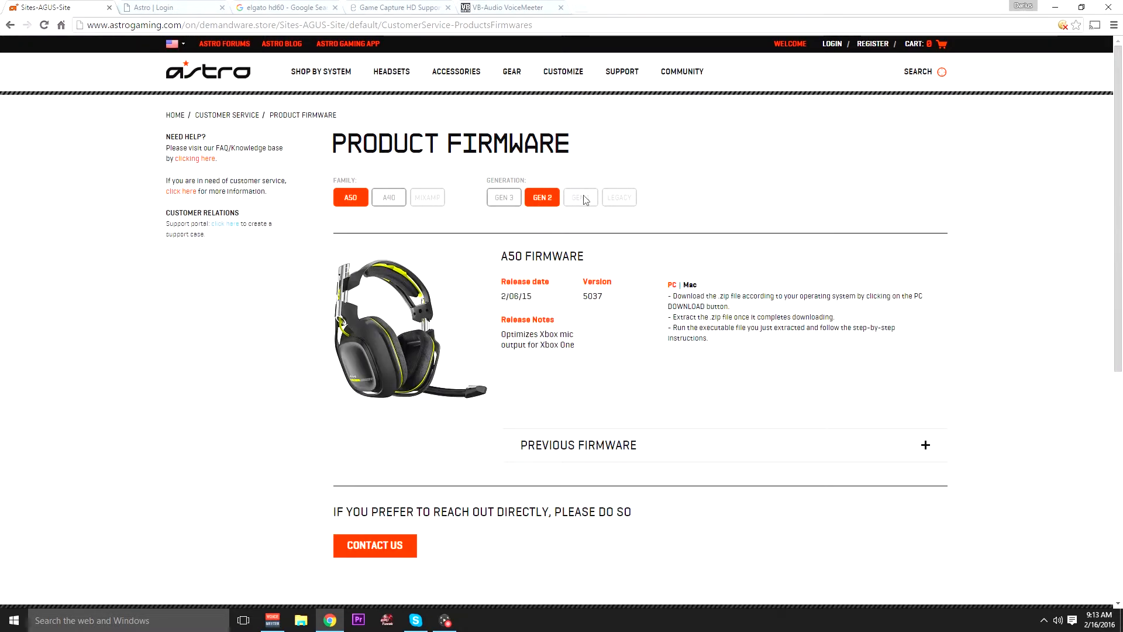
# - Expand the previous firmware section for the A50 and examine its PC download
pyautogui.scroll(-4, 549, 217)
pyautogui.scroll(4, 551, 215)
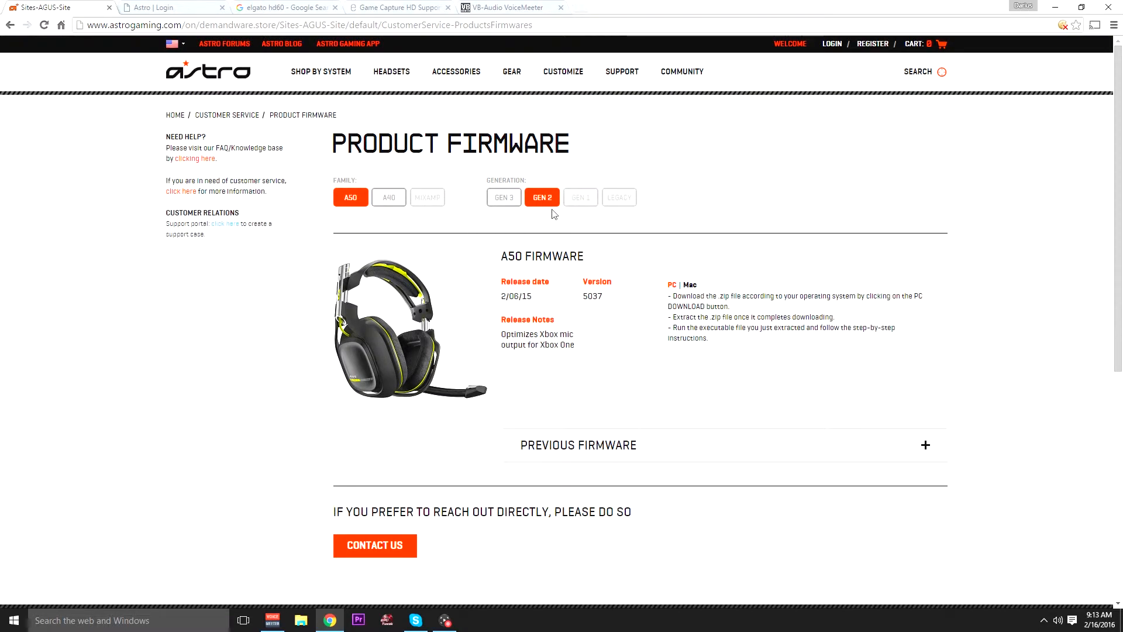
pyautogui.scroll(-4, 503, 245)
pyautogui.scroll(4, 454, 282)
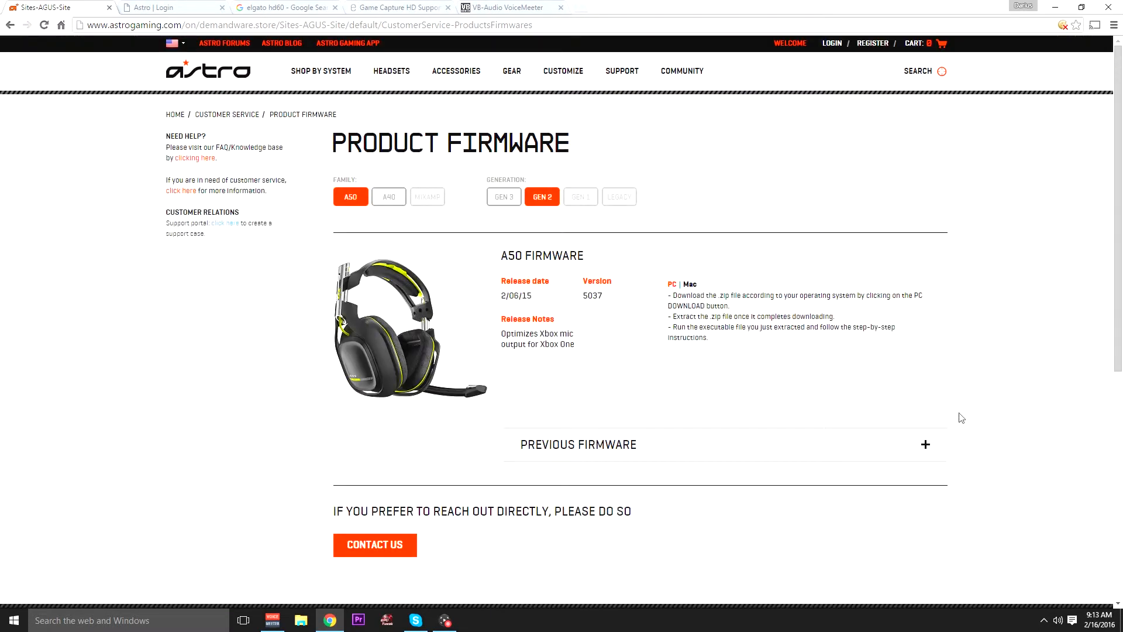
pyautogui.click(925, 445)
pyautogui.scroll(-2, 800, 341)
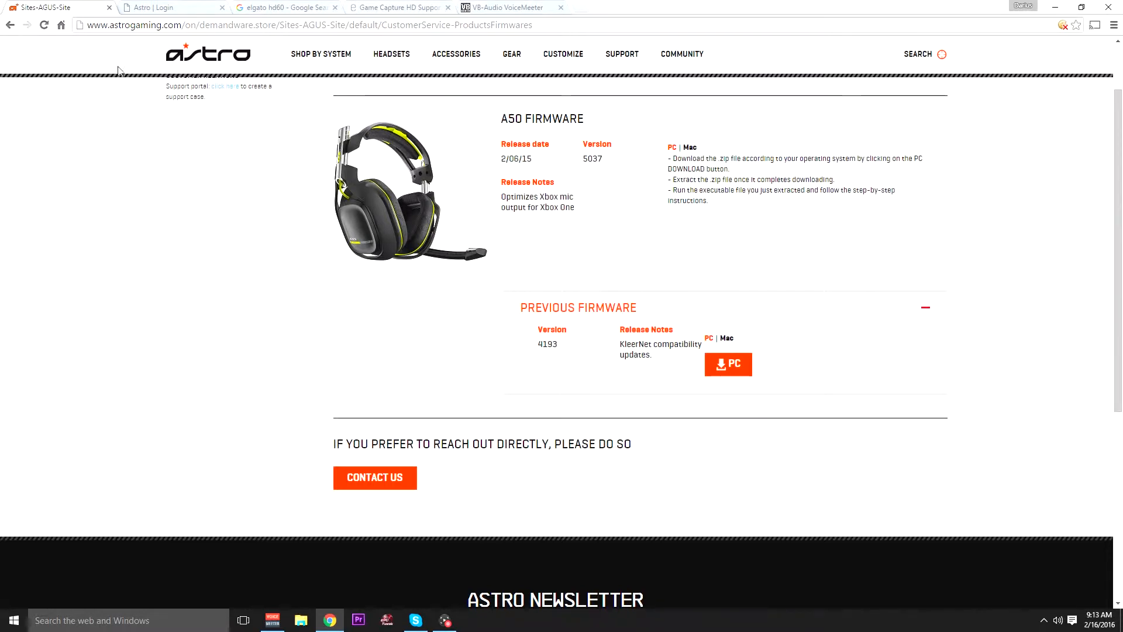
# - View the ASTRO support account login page and close the elgato hd60 search results page
pyautogui.click(153, 6)
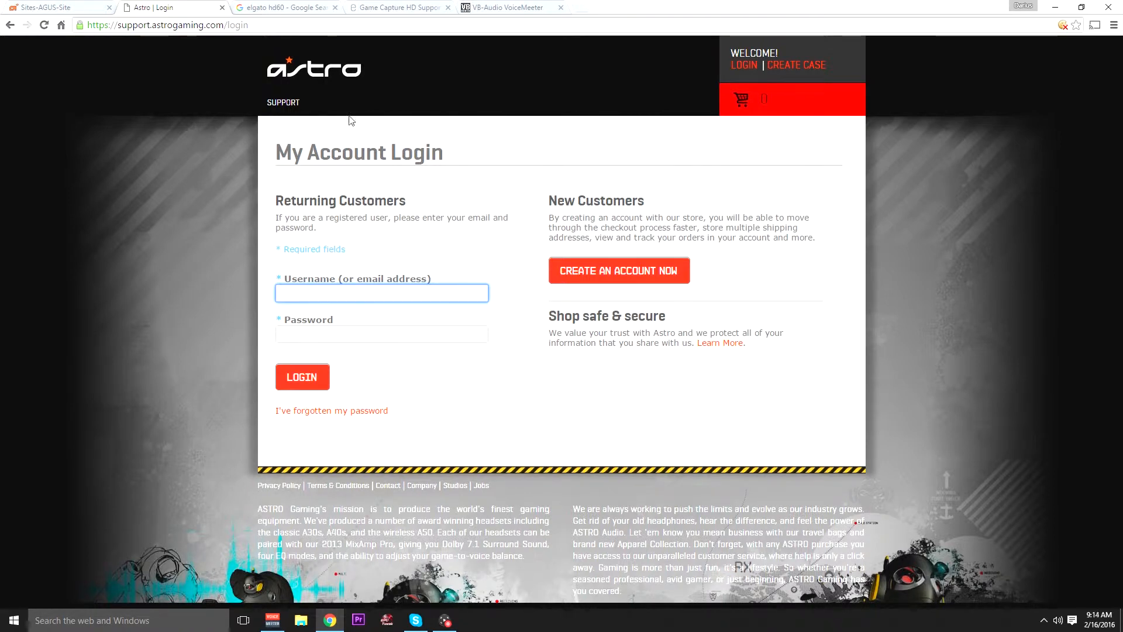
pyautogui.click(287, 7)
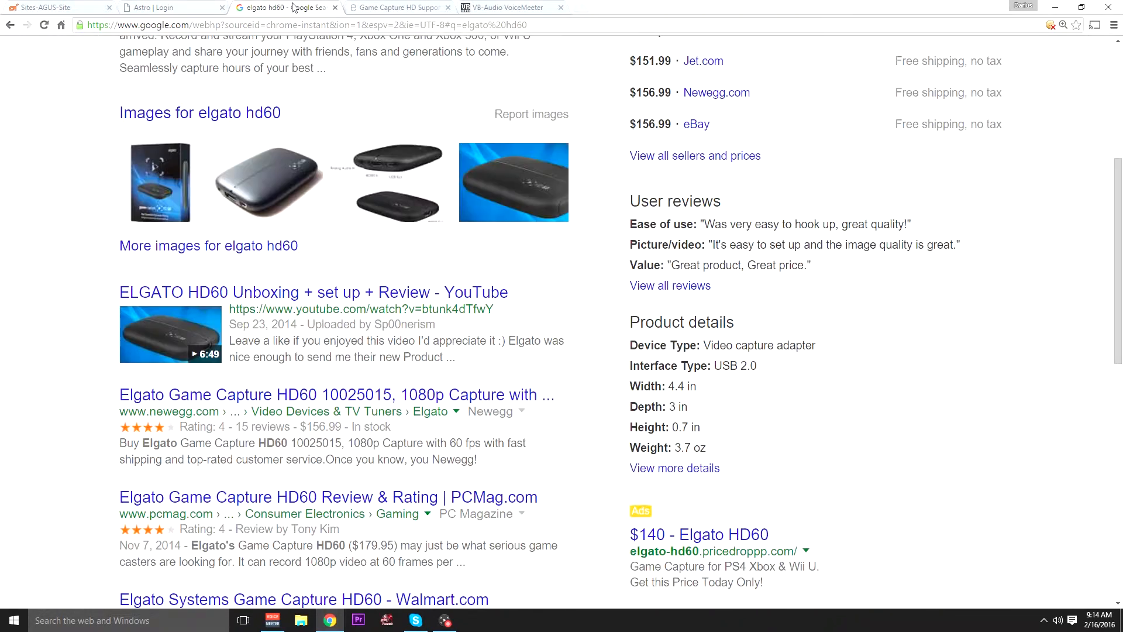
pyautogui.click(335, 9)
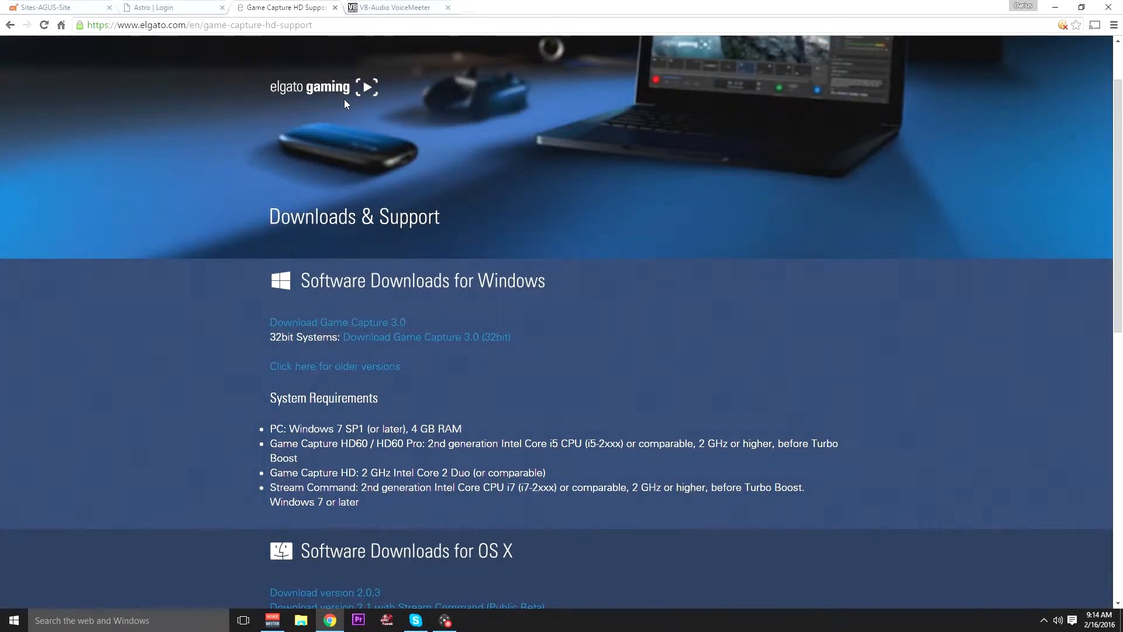
# - Examine the software downloads on the Elgato support page and the Voicemeeter product page
pyautogui.scroll(2, 344, 217)
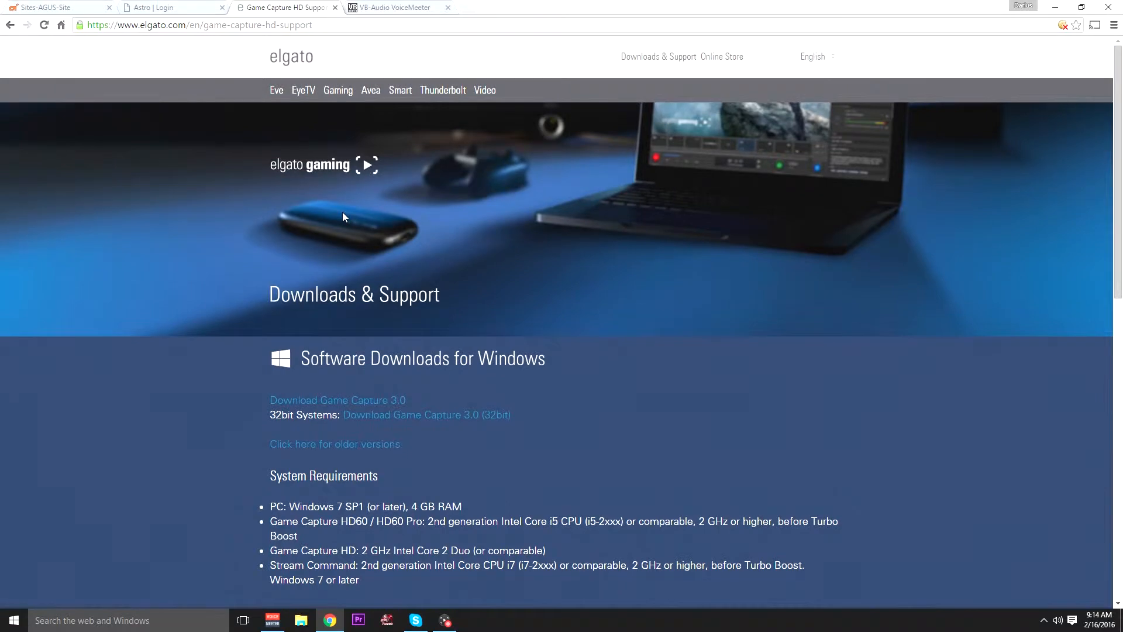
pyautogui.scroll(-3, 343, 216)
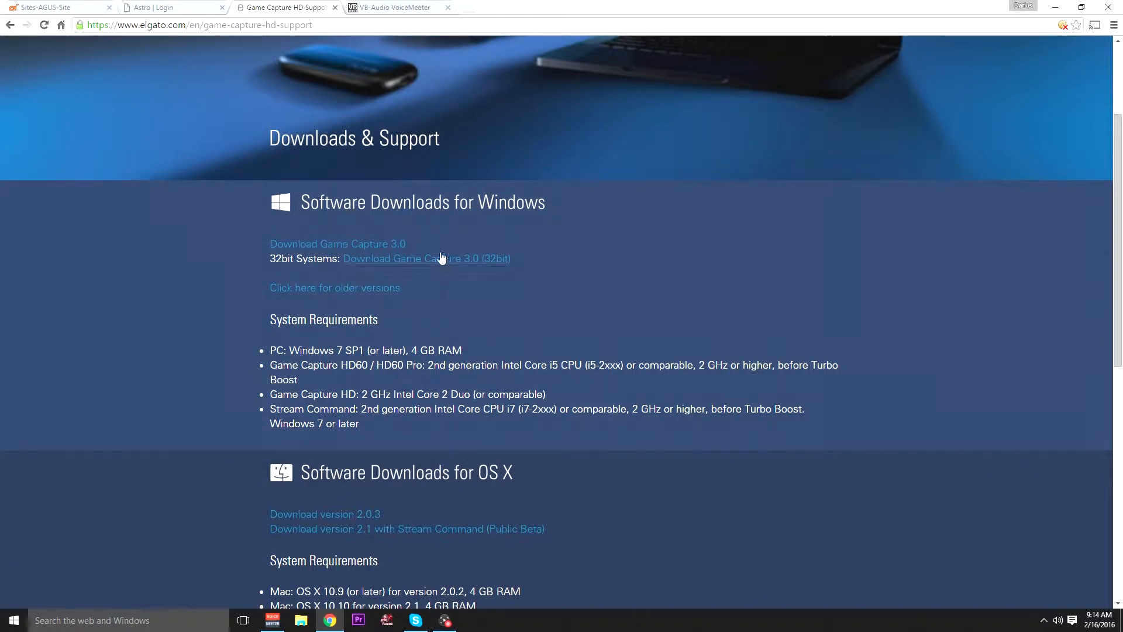
pyautogui.click(384, 7)
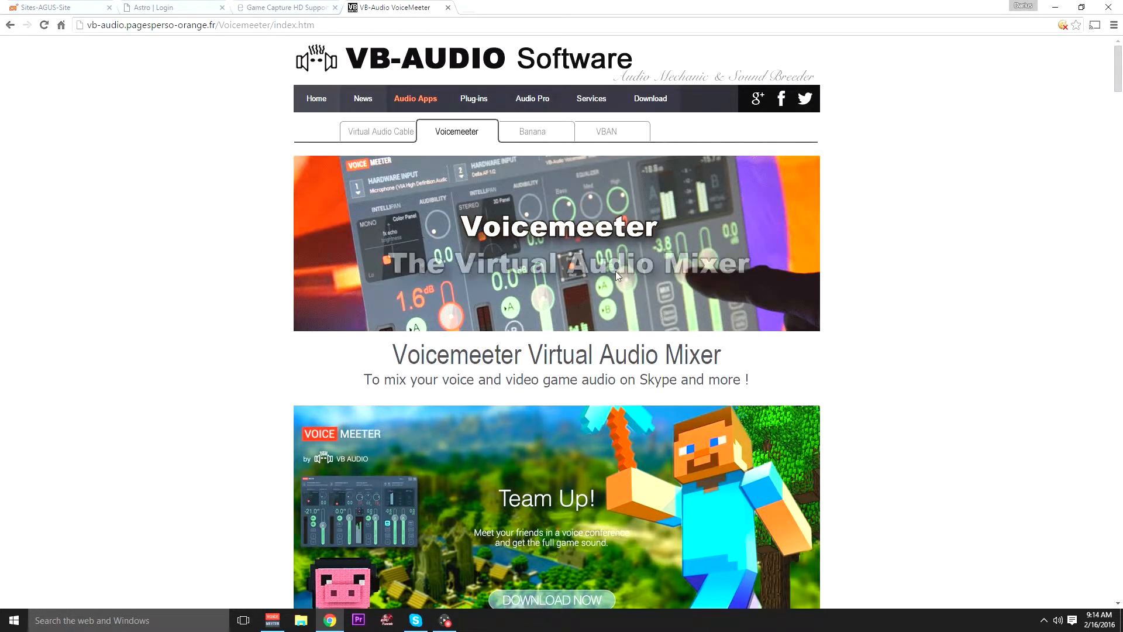
pyautogui.scroll(-10, 614, 273)
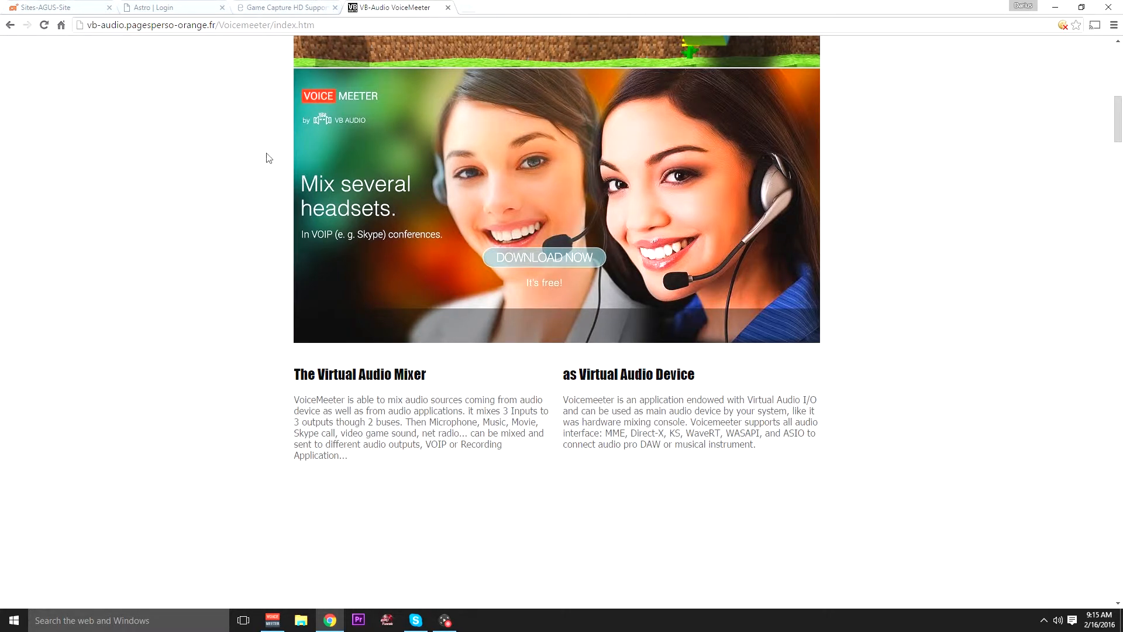
pyautogui.scroll(10, 266, 156)
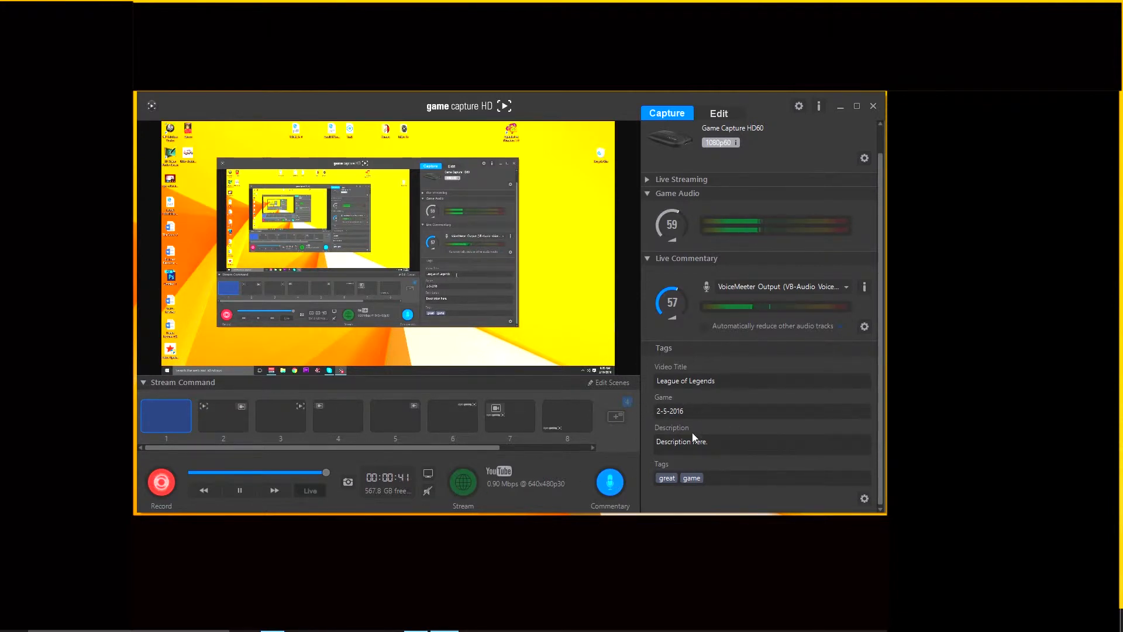
# - Switch to Game Capture HD and review the available audio input devices for Live Commentary
pyautogui.scroll(1, 756, 415)
pyautogui.scroll(-1, 755, 415)
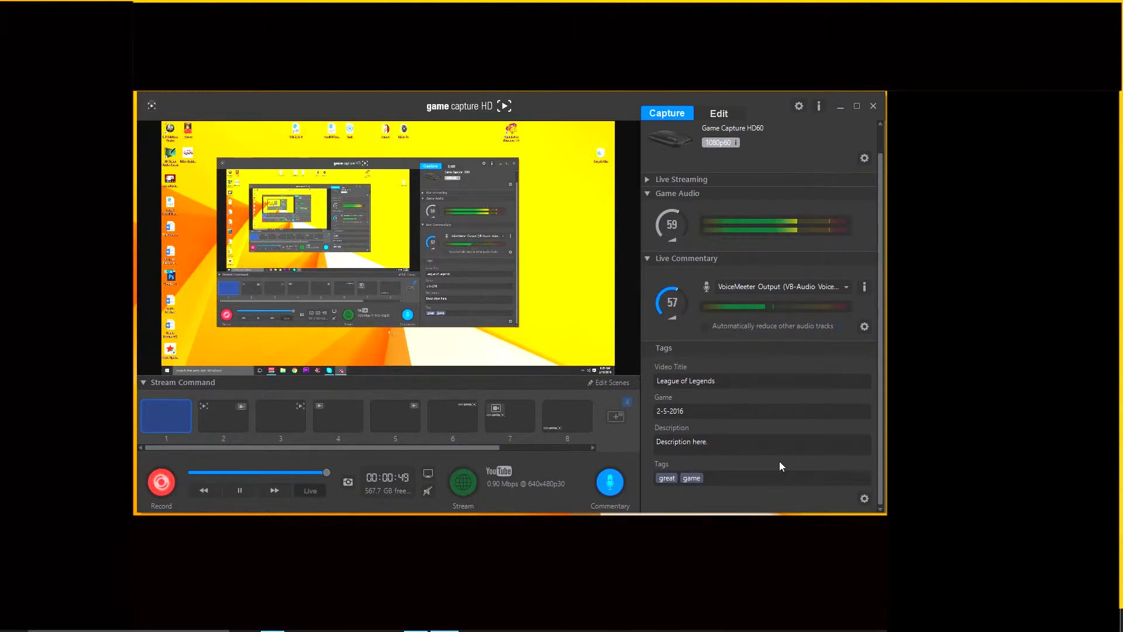
pyautogui.scroll(1, 777, 458)
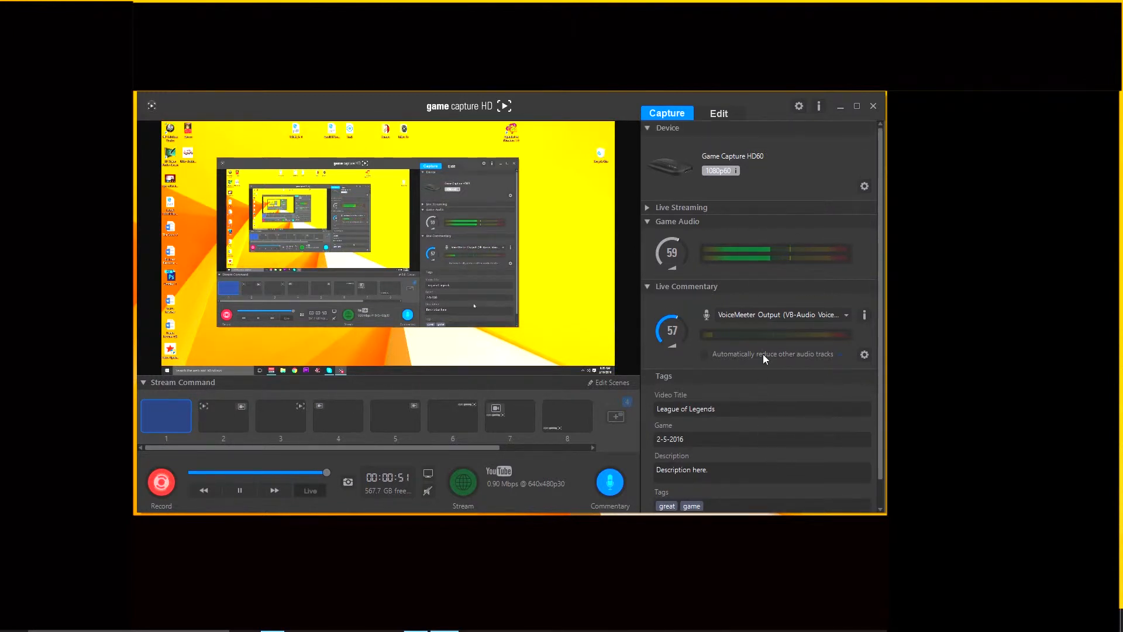
pyautogui.click(779, 315)
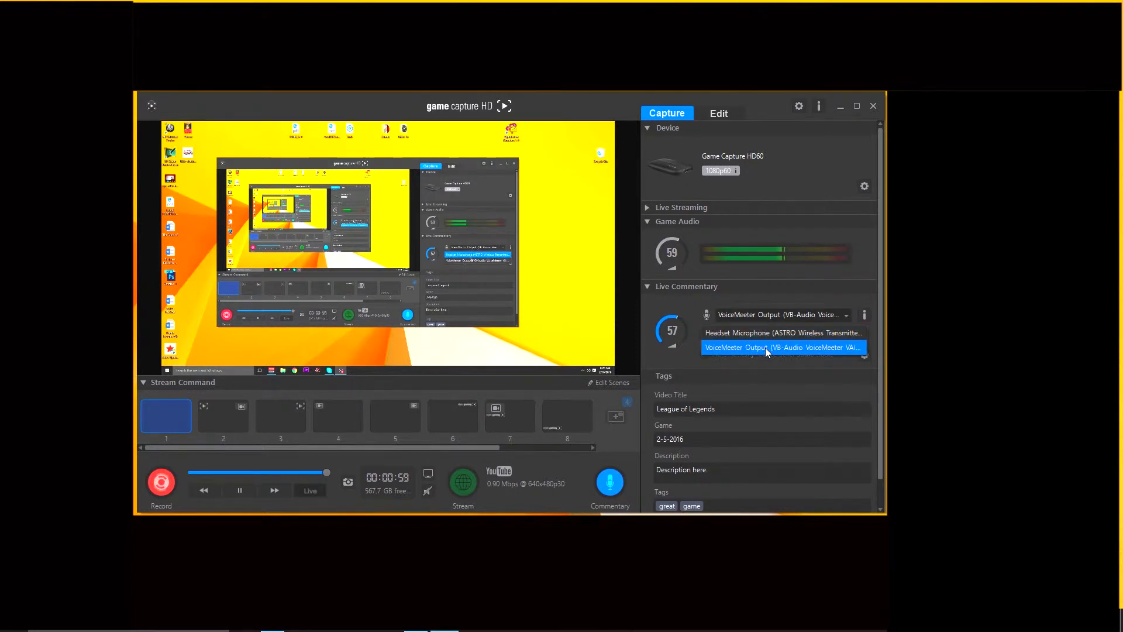
pyautogui.click(782, 318)
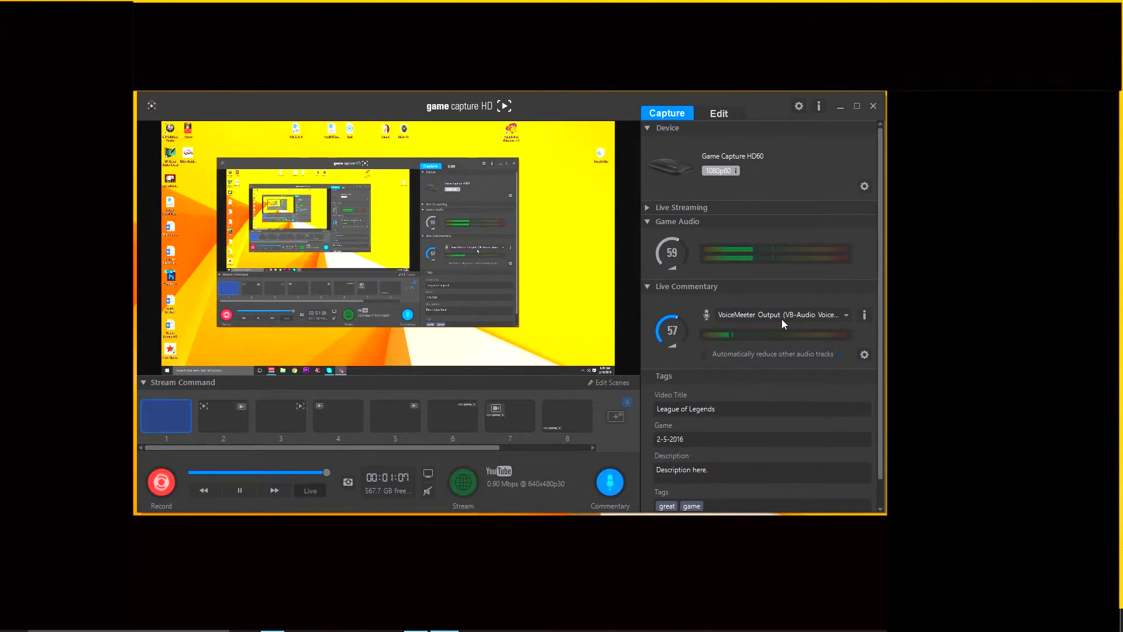
# - Review the Live Commentary audio reduction settings and the Game Capture HD60 device settings, closing both
pyautogui.click(865, 358)
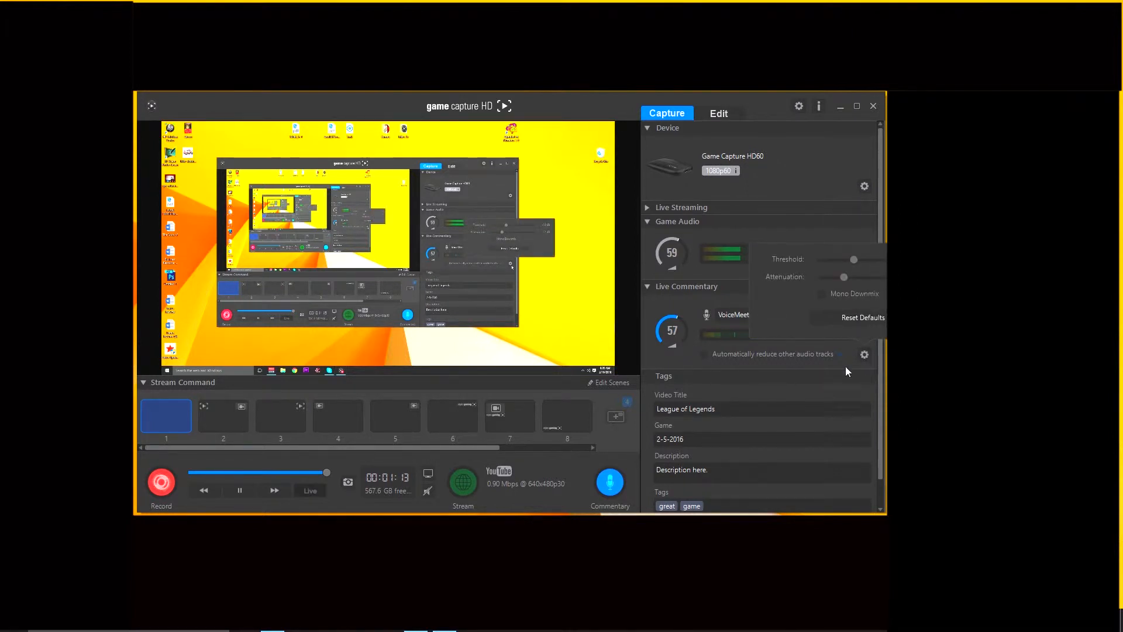
pyautogui.click(862, 356)
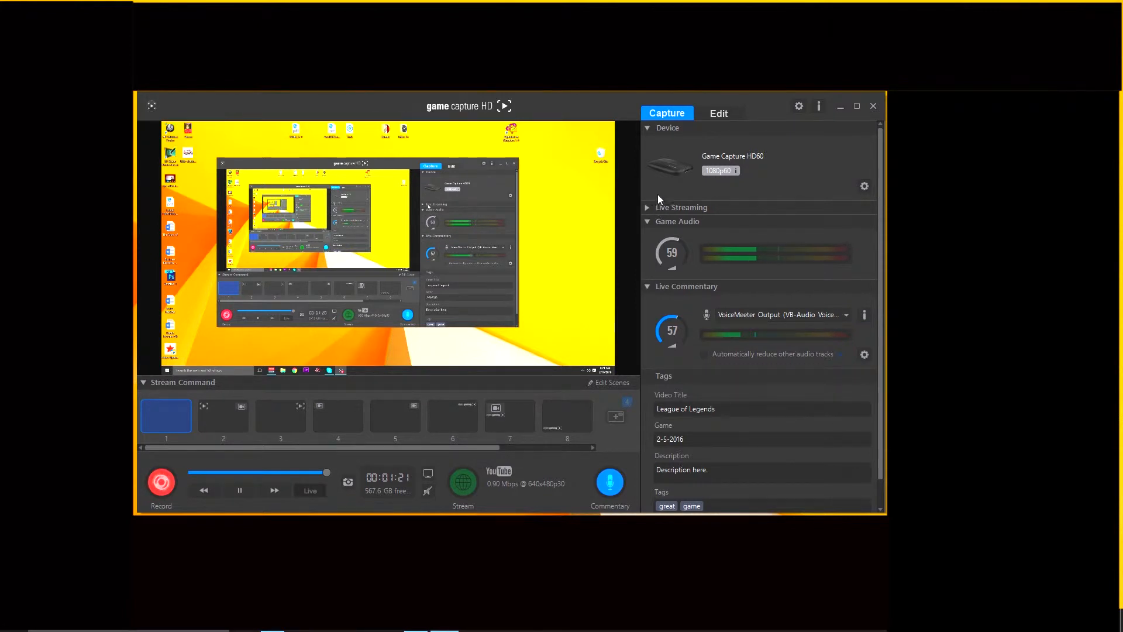
pyautogui.click(864, 186)
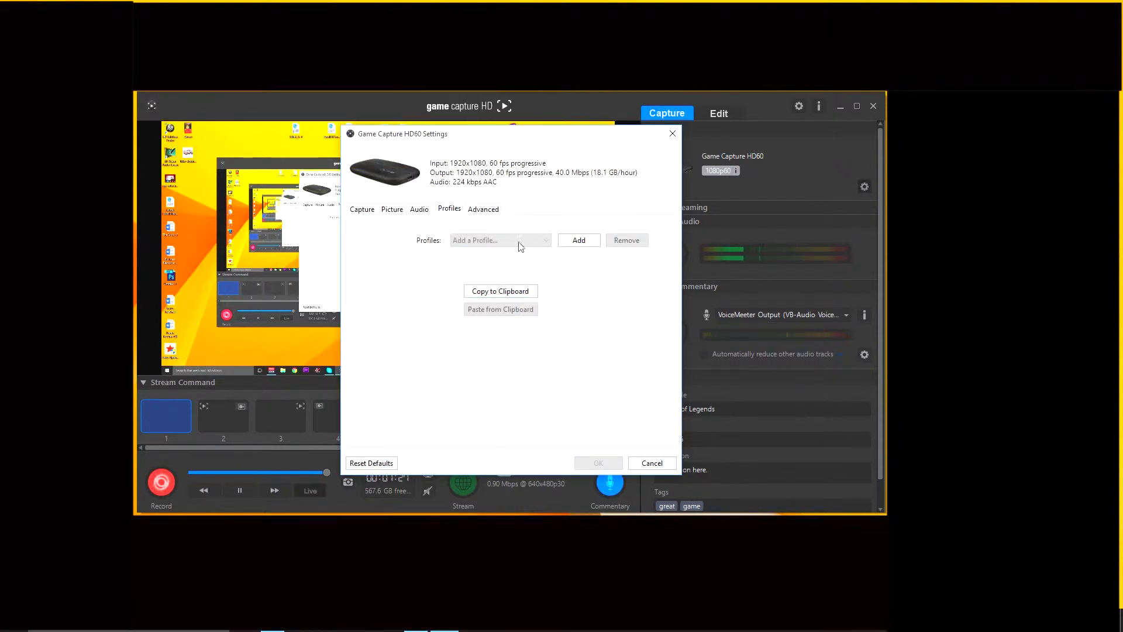
pyautogui.click(672, 133)
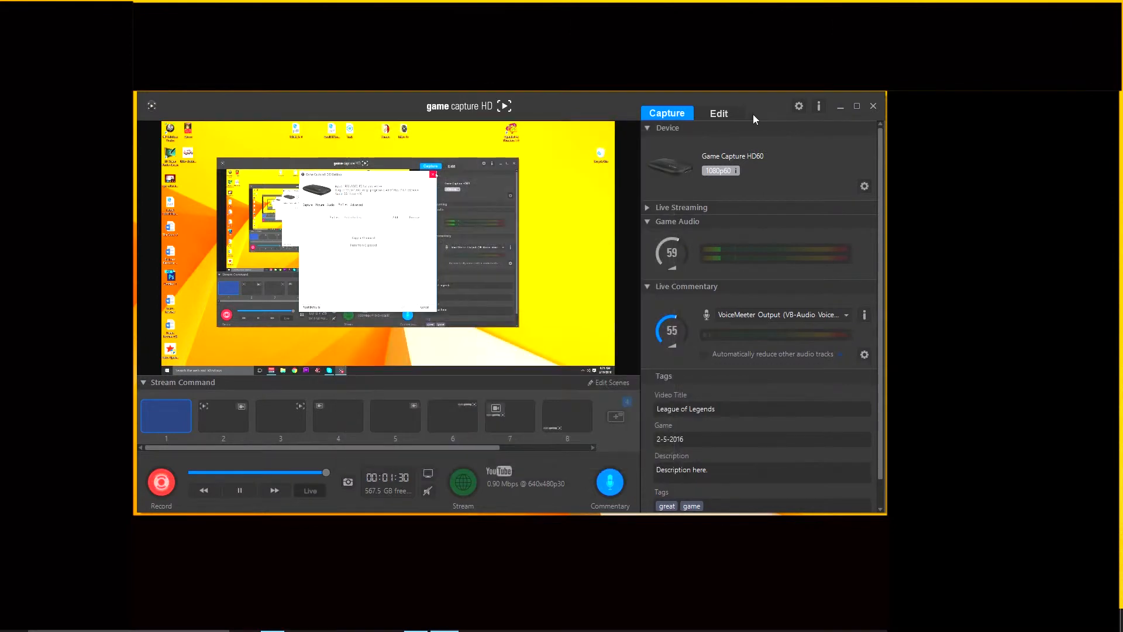
# - Review the Capture, Sharing, Updates, Hotkeys and Advanced preferences of Game Capture HD, and close the preferences
pyautogui.click(798, 107)
pyautogui.click(359, 145)
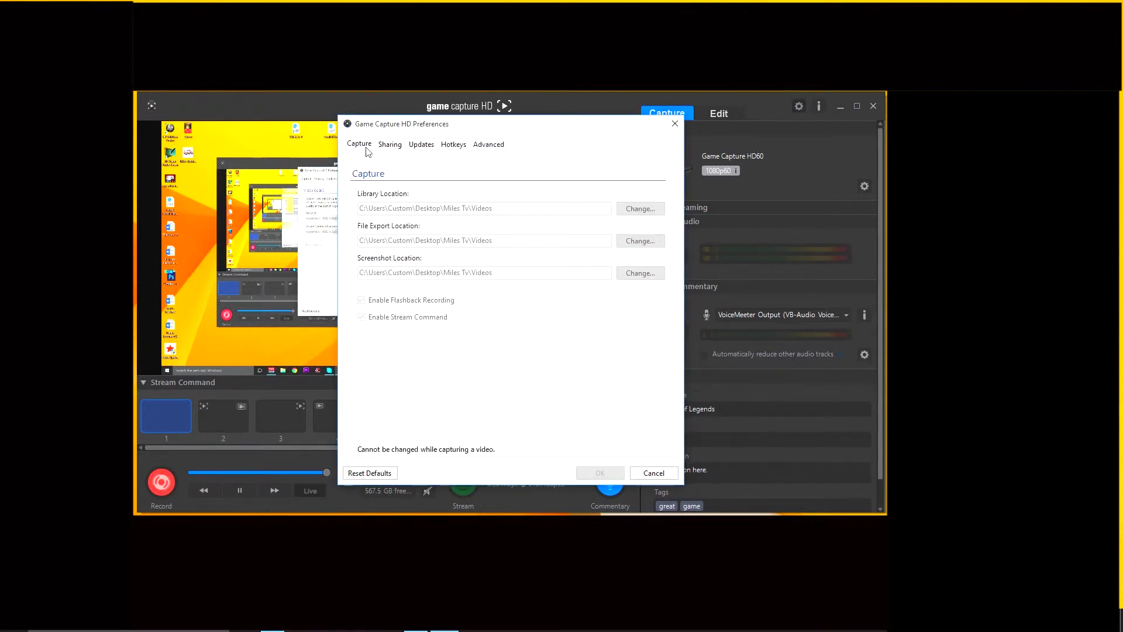
pyautogui.click(388, 144)
pyautogui.click(368, 146)
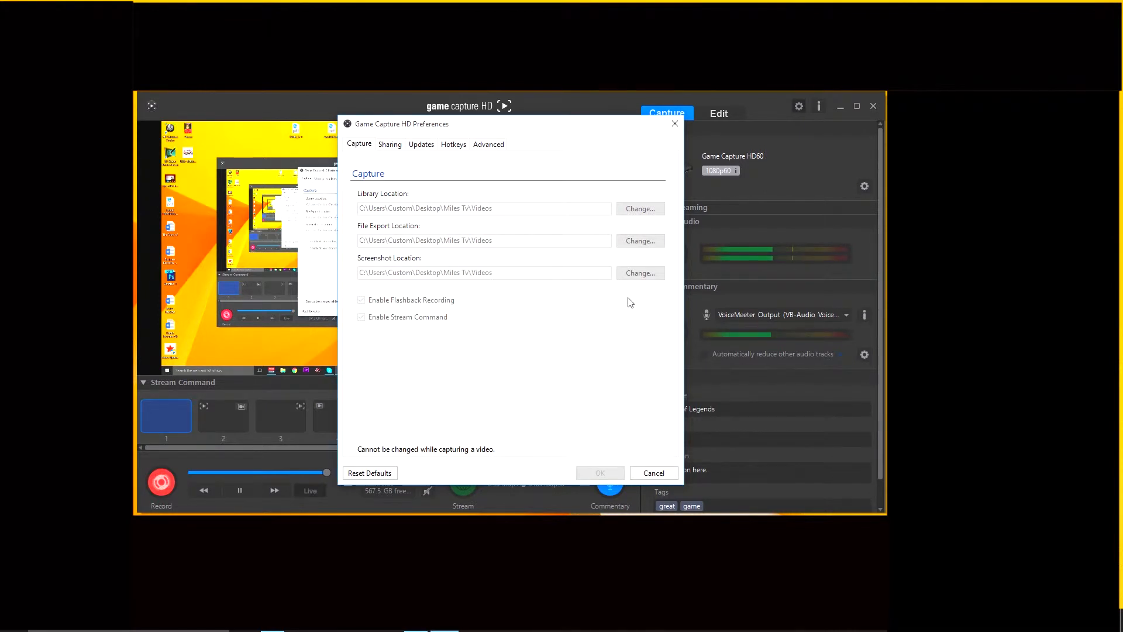
pyautogui.click(390, 145)
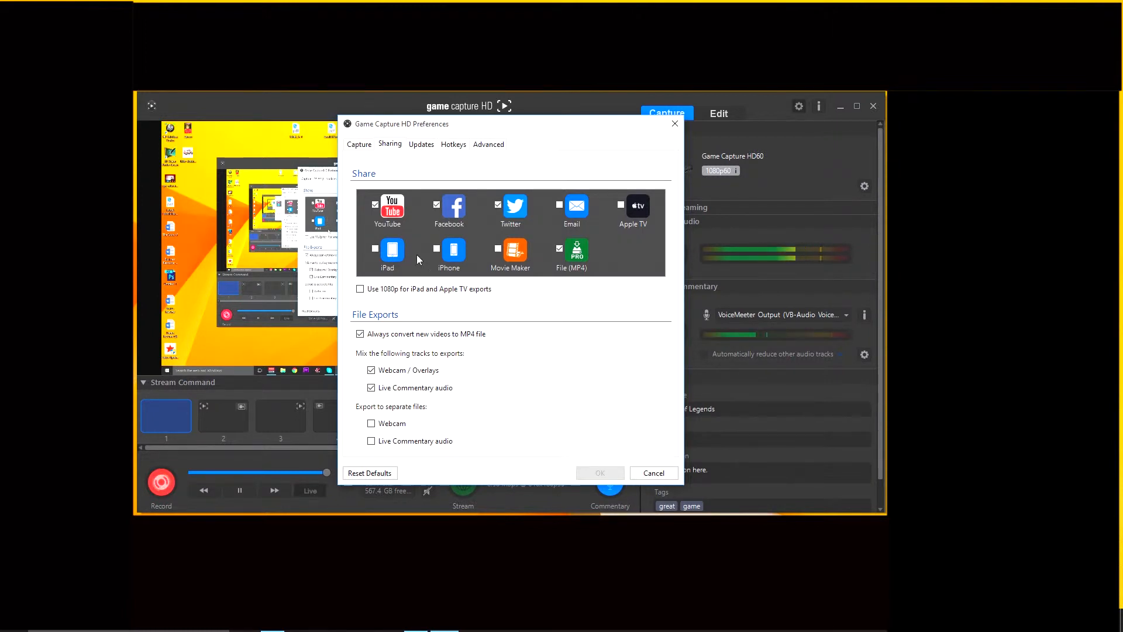
pyautogui.click(427, 145)
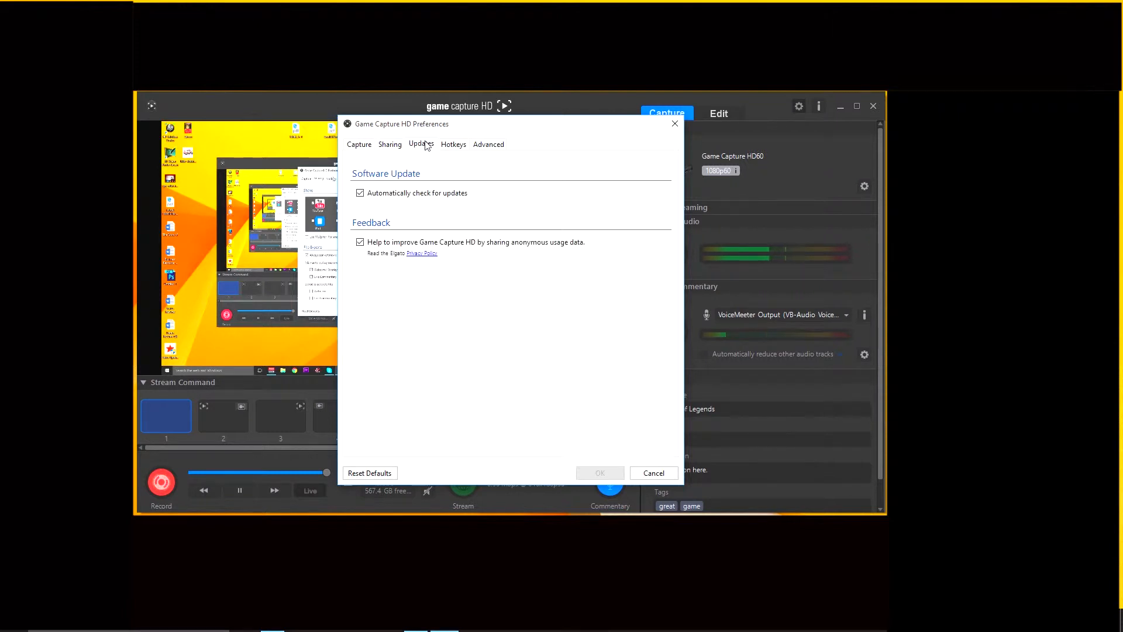
pyautogui.click(462, 144)
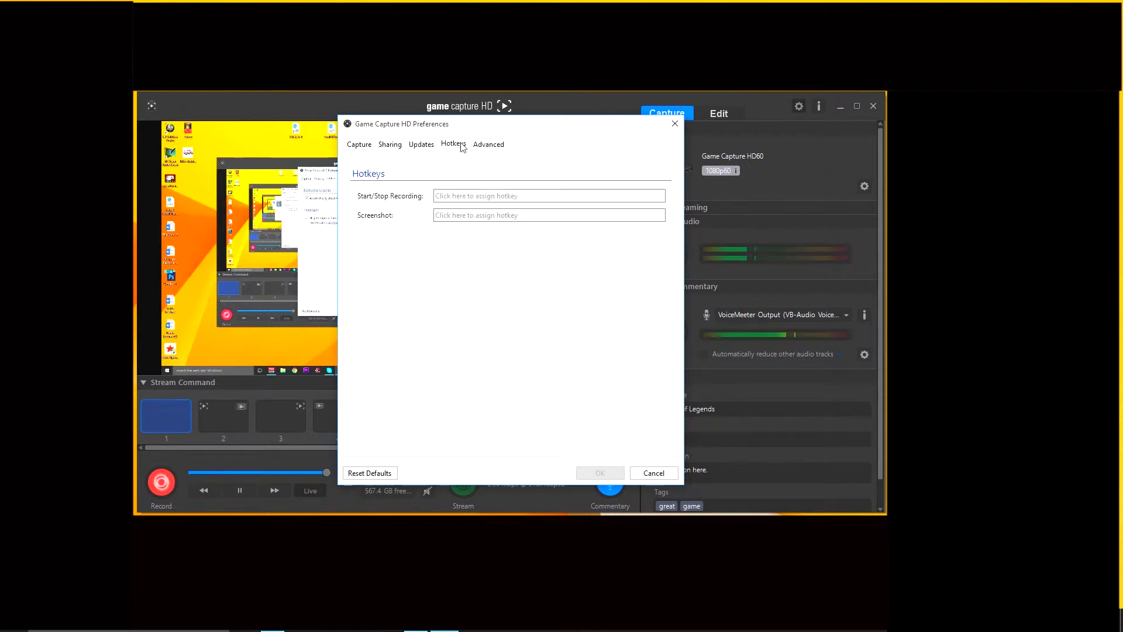
pyautogui.click(495, 144)
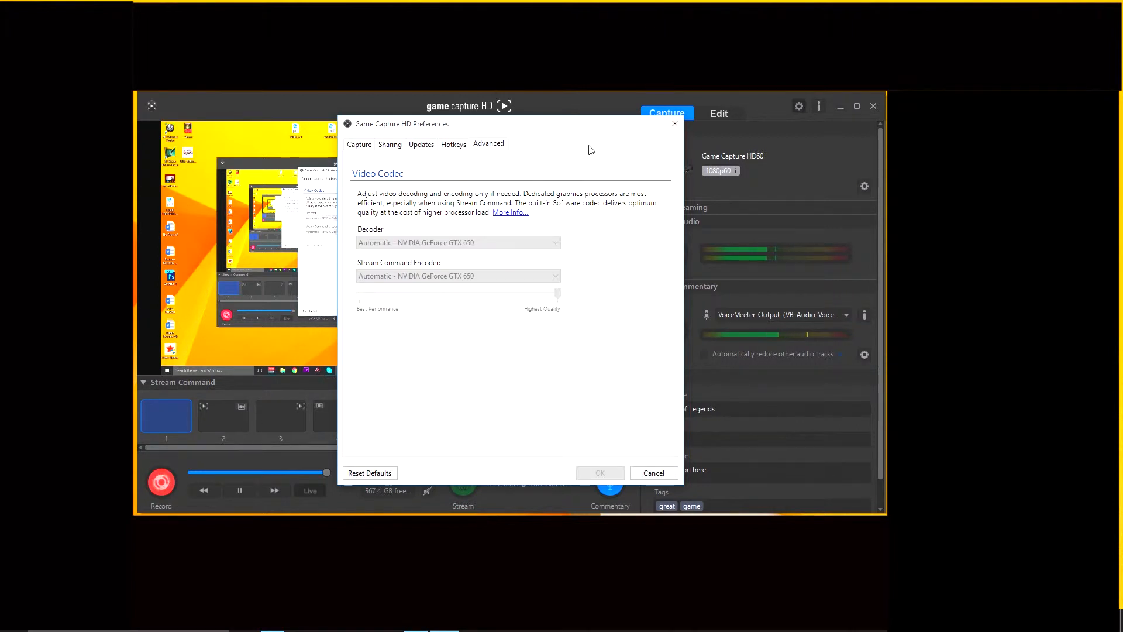
pyautogui.click(675, 124)
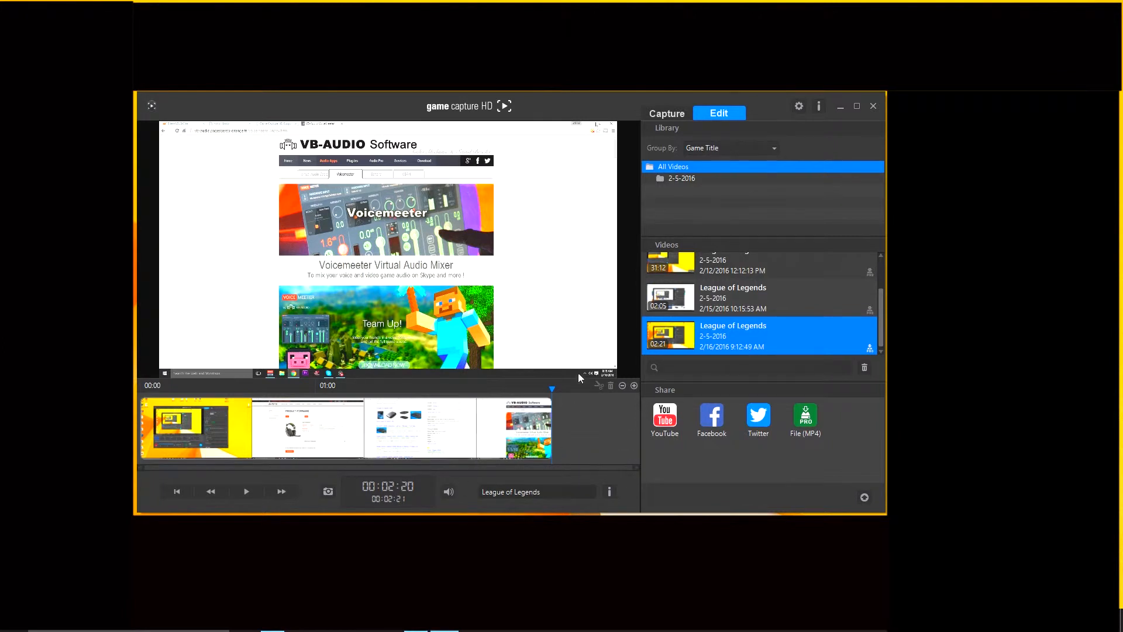
# - Check the video library's grouping options, decline exporting a League of Legends recording, and return to the capture view
pyautogui.click(742, 150)
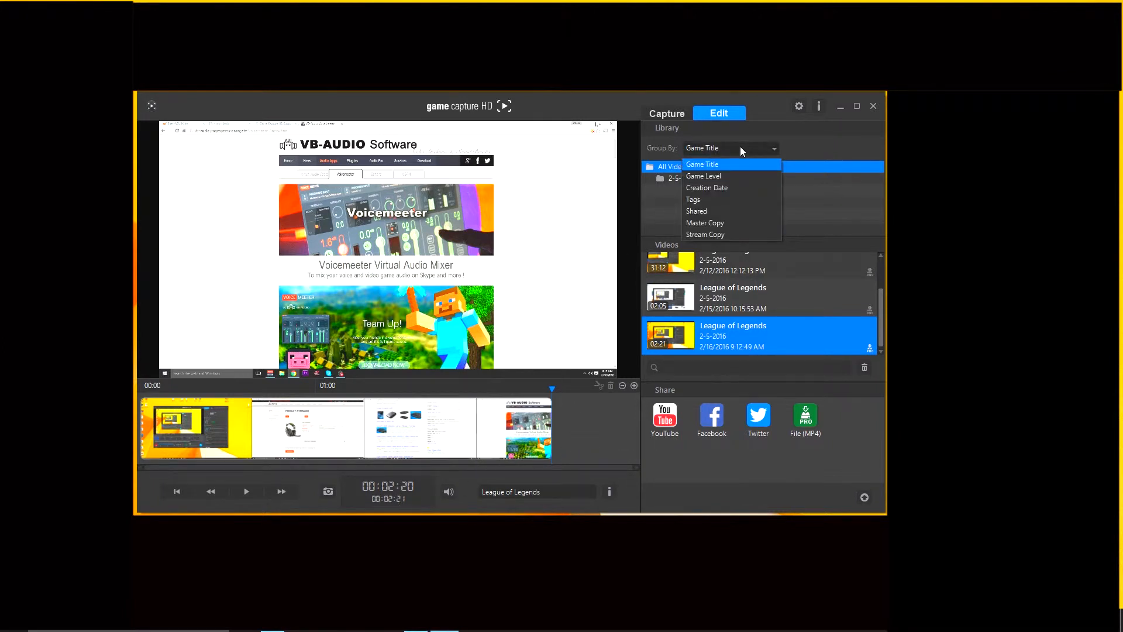
pyautogui.click(740, 147)
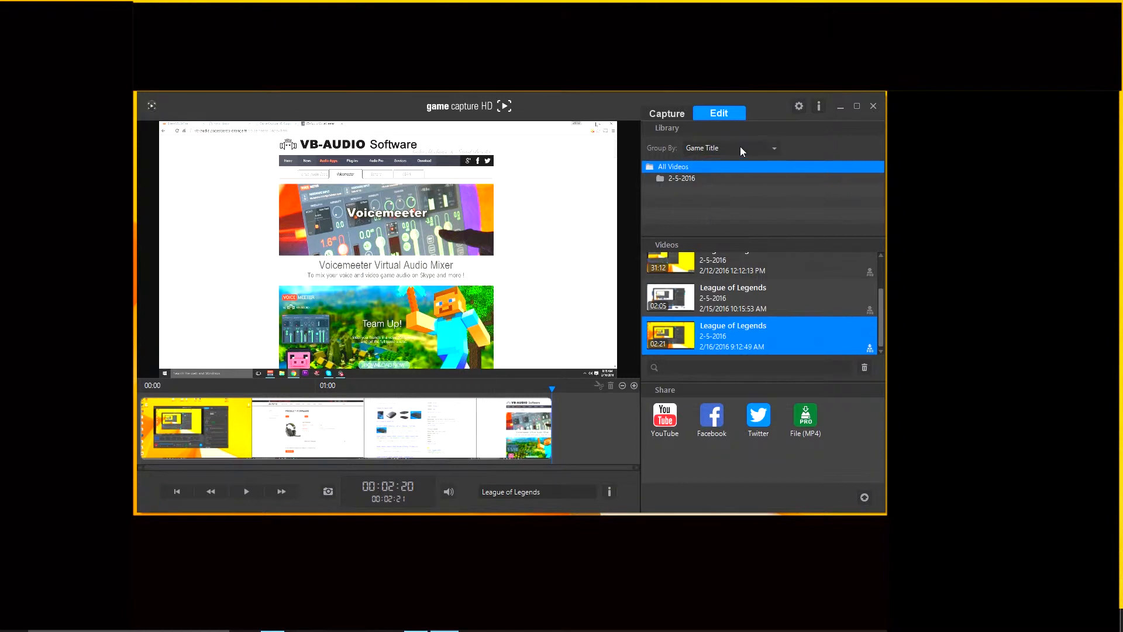
pyautogui.moveTo(714, 299); pyautogui.dragTo(761, 312)
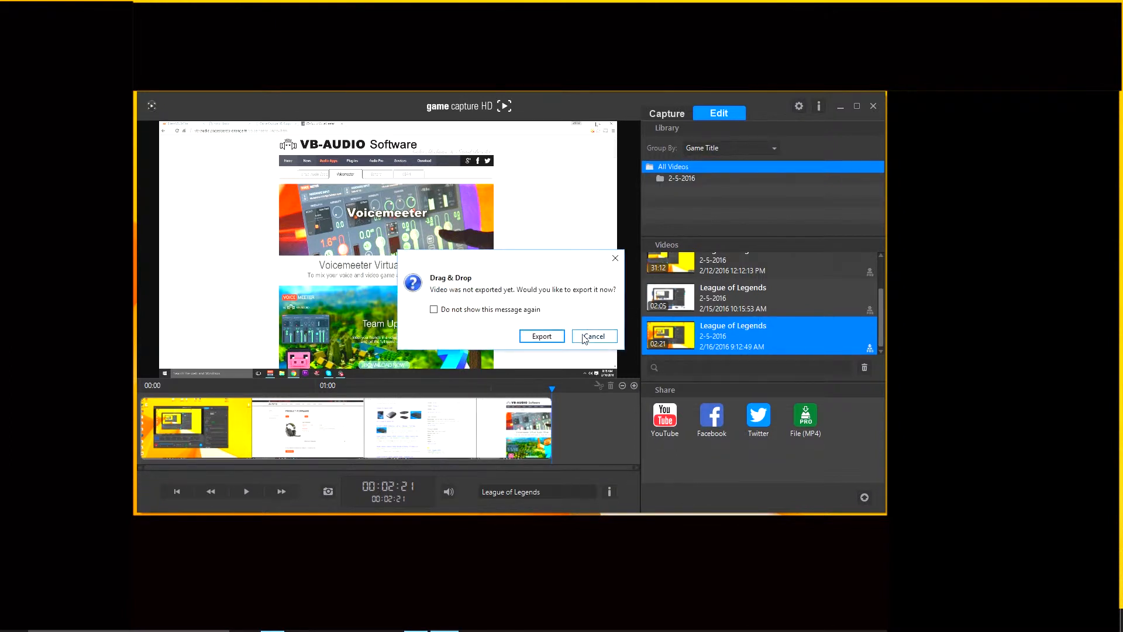
pyautogui.click(587, 336)
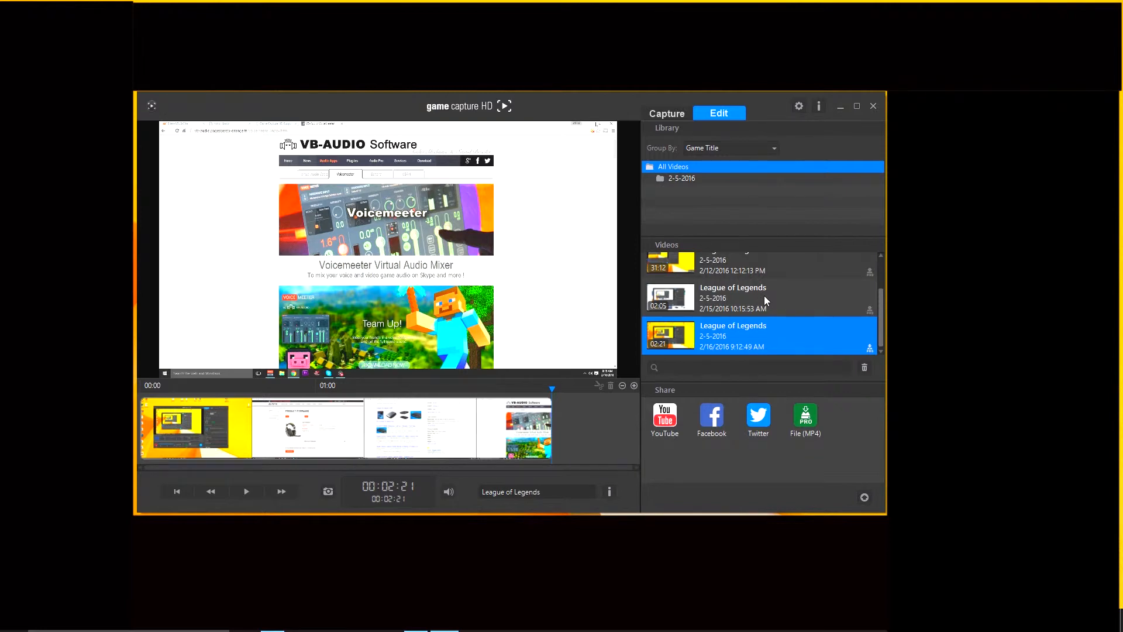
pyautogui.click(678, 107)
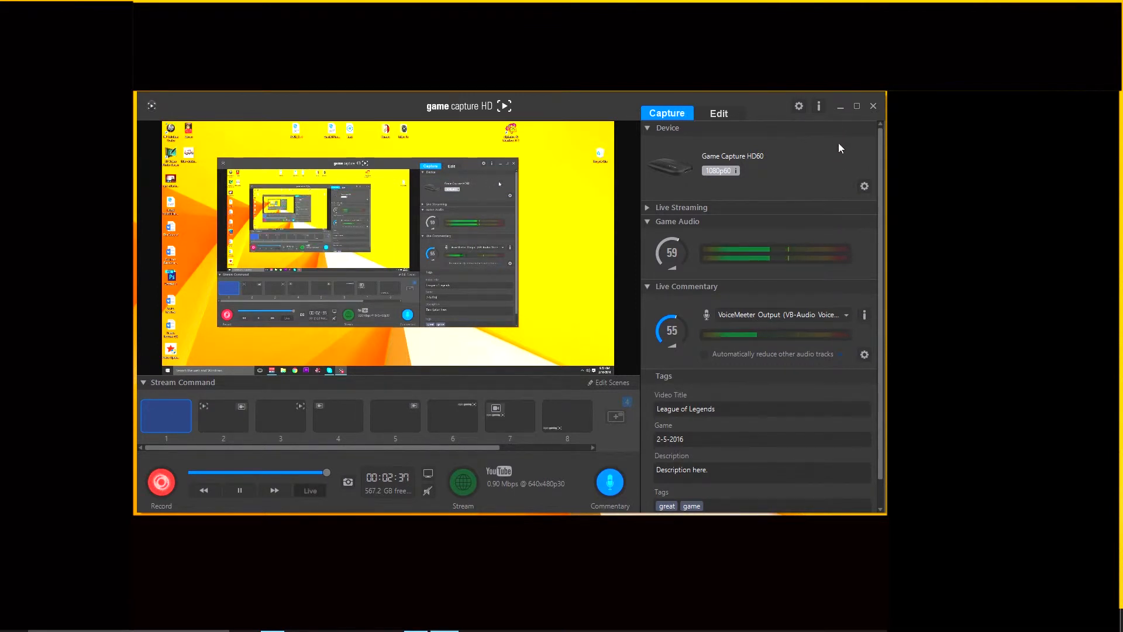
# - Check the settings for the recording's tags section in Game Capture HD
pyautogui.scroll(-1, 784, 160)
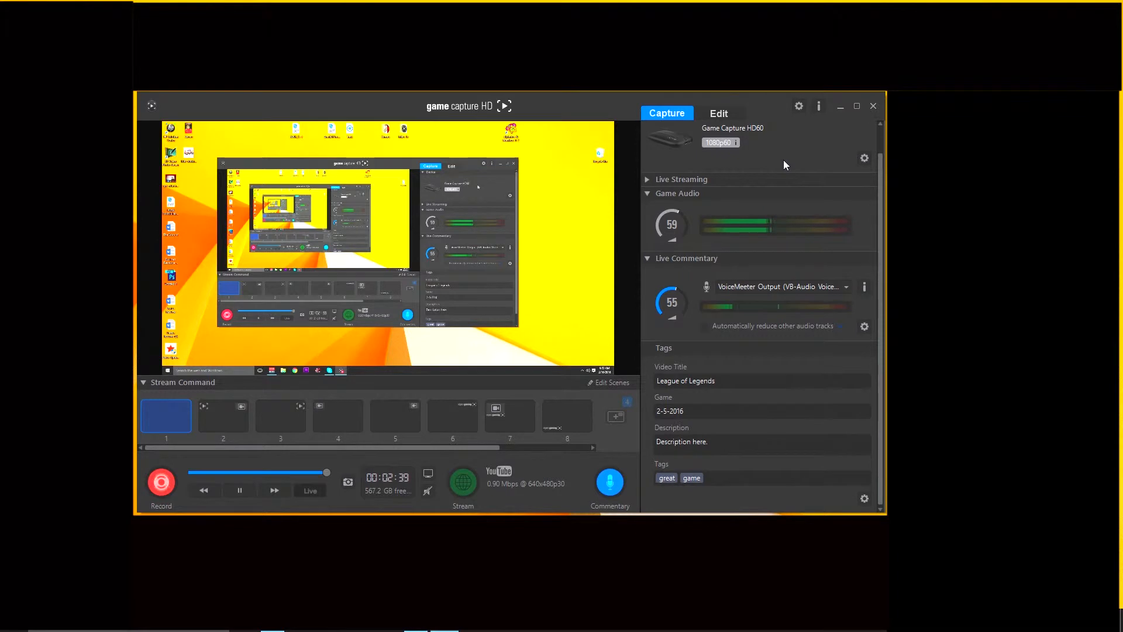
pyautogui.click(864, 497)
pyautogui.click(865, 498)
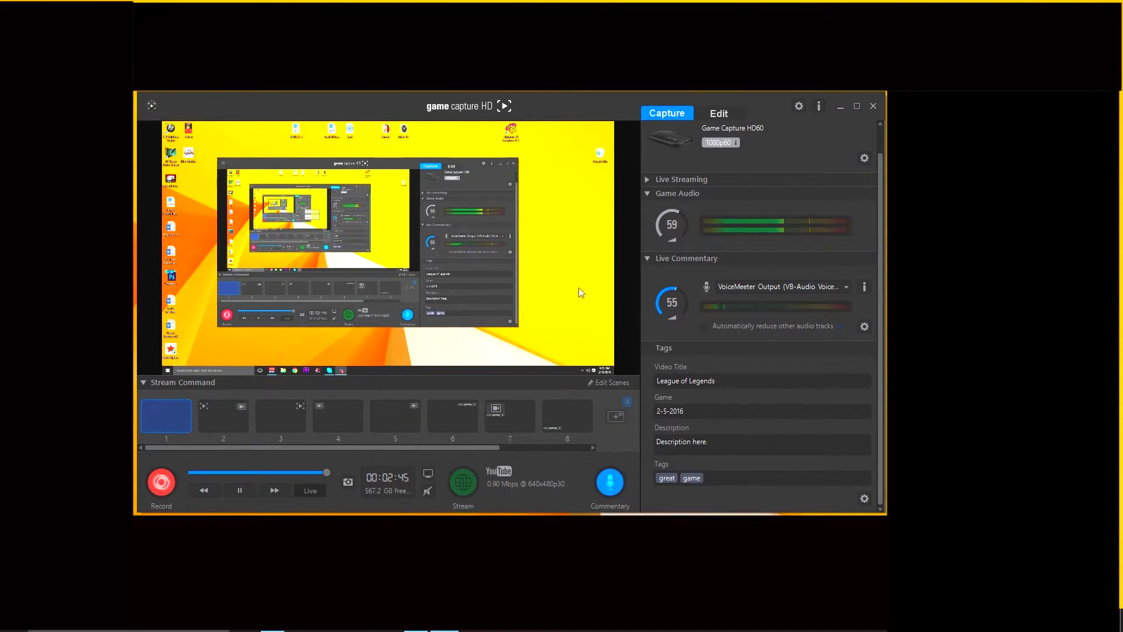
# - Minimize Game Capture HD, allow Astro-Update-TXD-v4193.exe to run, review the A50 TXD firmware version, and close the update tool
pyautogui.click(837, 106)
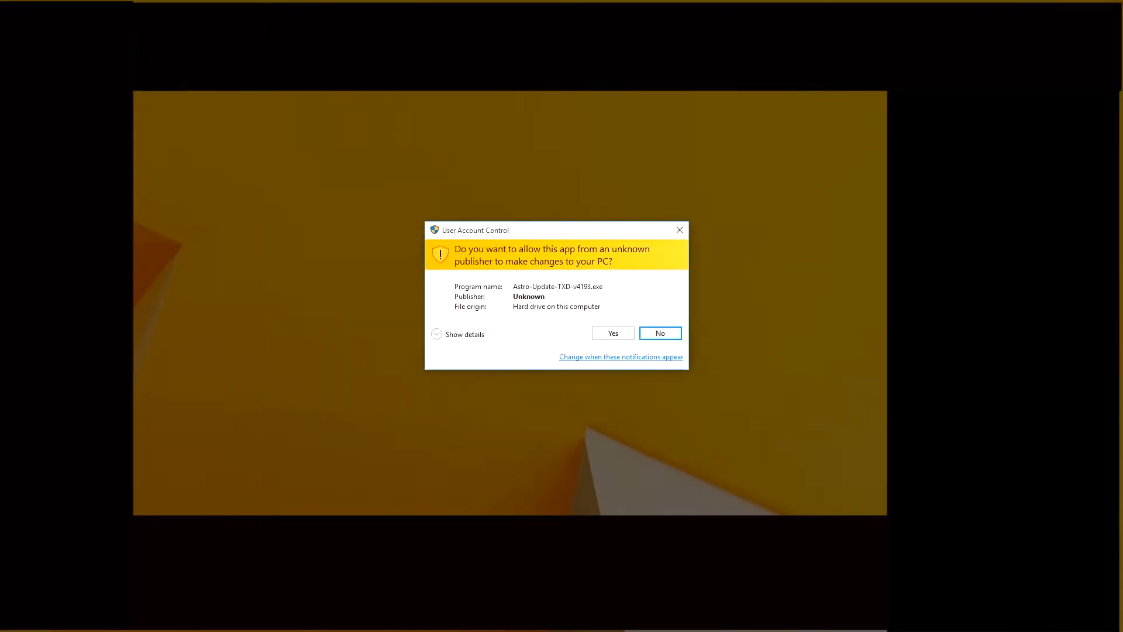
pyautogui.click(607, 334)
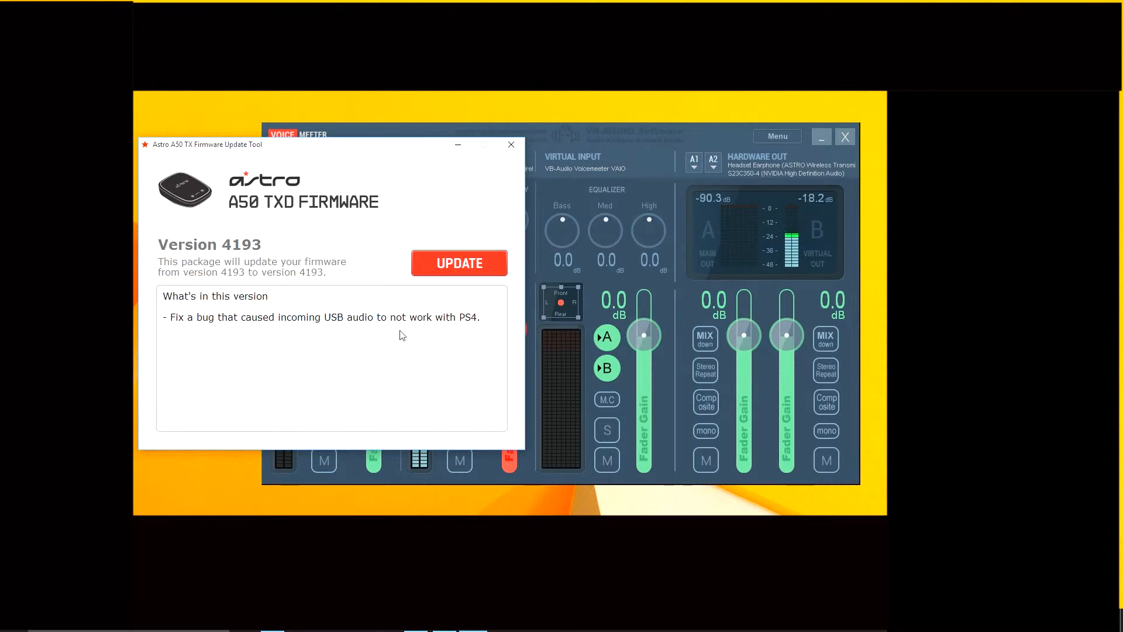
pyautogui.click(511, 148)
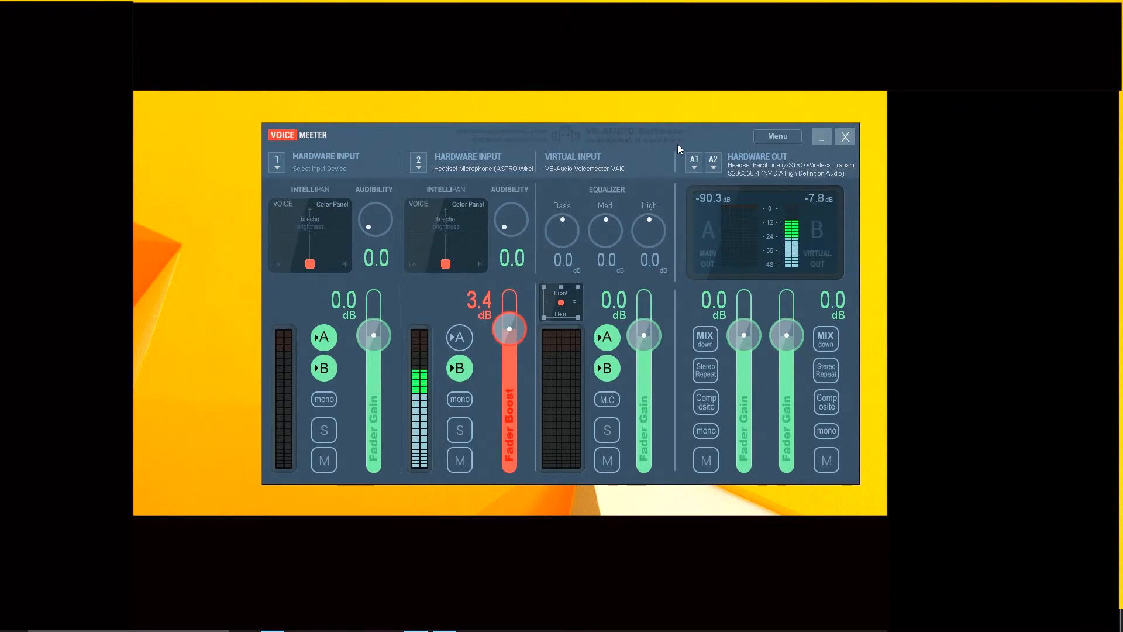
# - Review VoiceMeeter's hardware input choices, select WDM: Headset Earphone (ASTRO Wireless Transmitter) as output A1, and check the A2 output choices
pyautogui.click(284, 168)
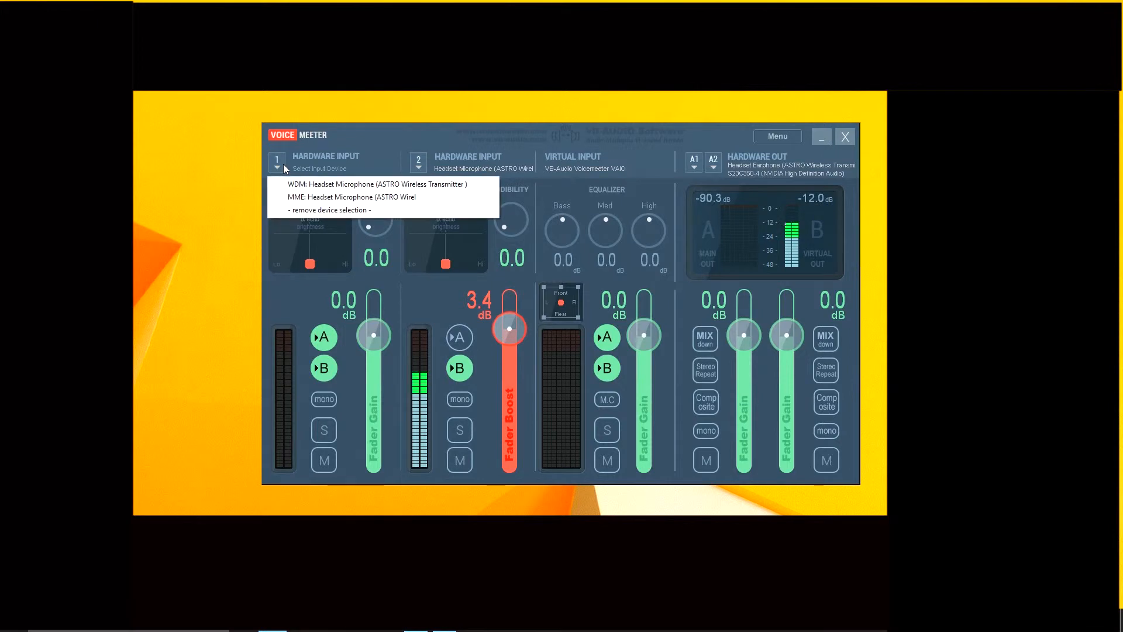
pyautogui.click(408, 163)
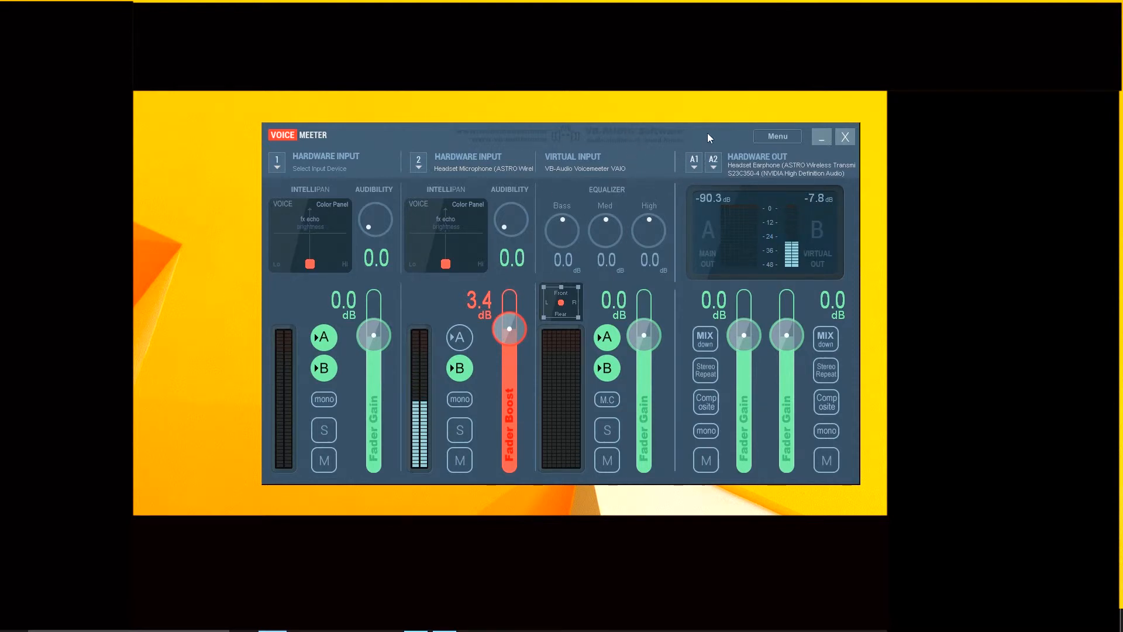
pyautogui.click(694, 160)
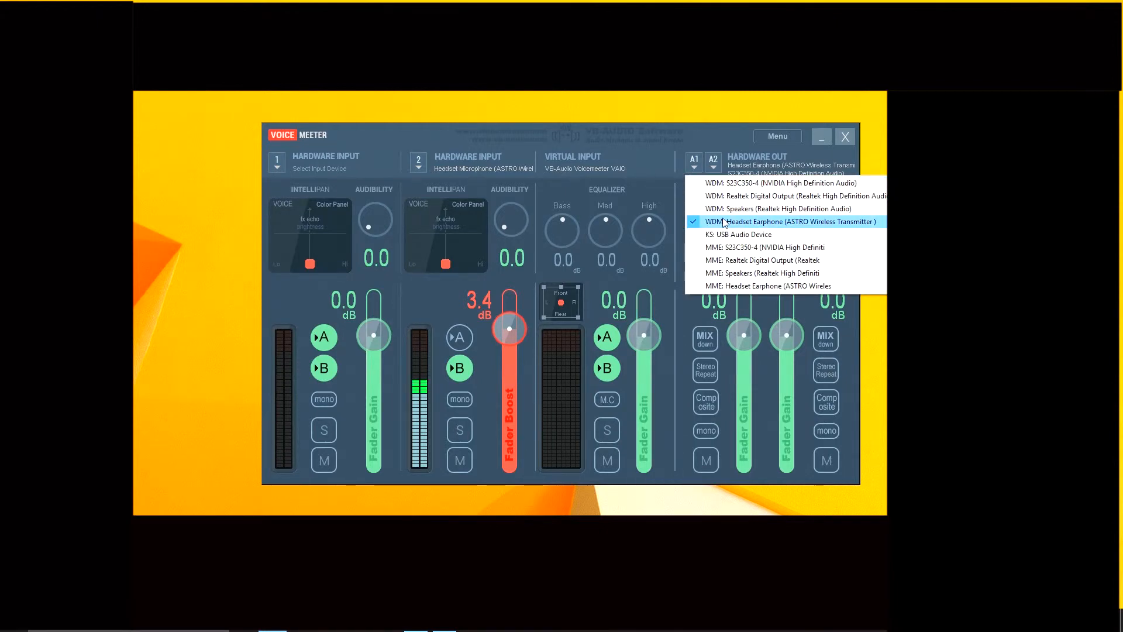
pyautogui.click(724, 222)
pyautogui.click(718, 163)
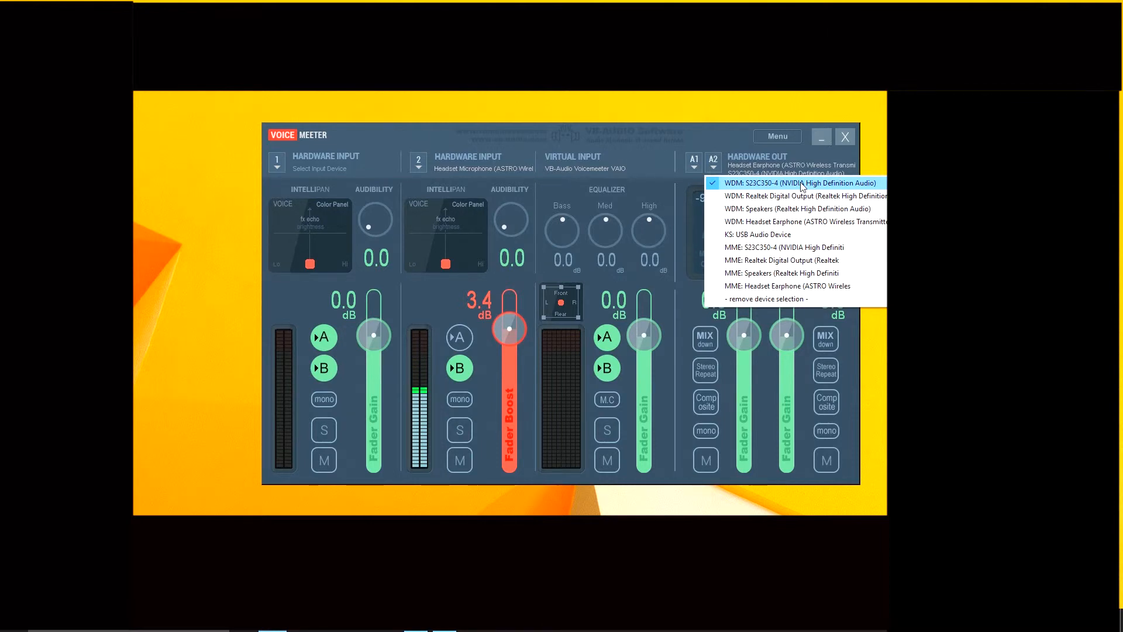
pyautogui.click(716, 158)
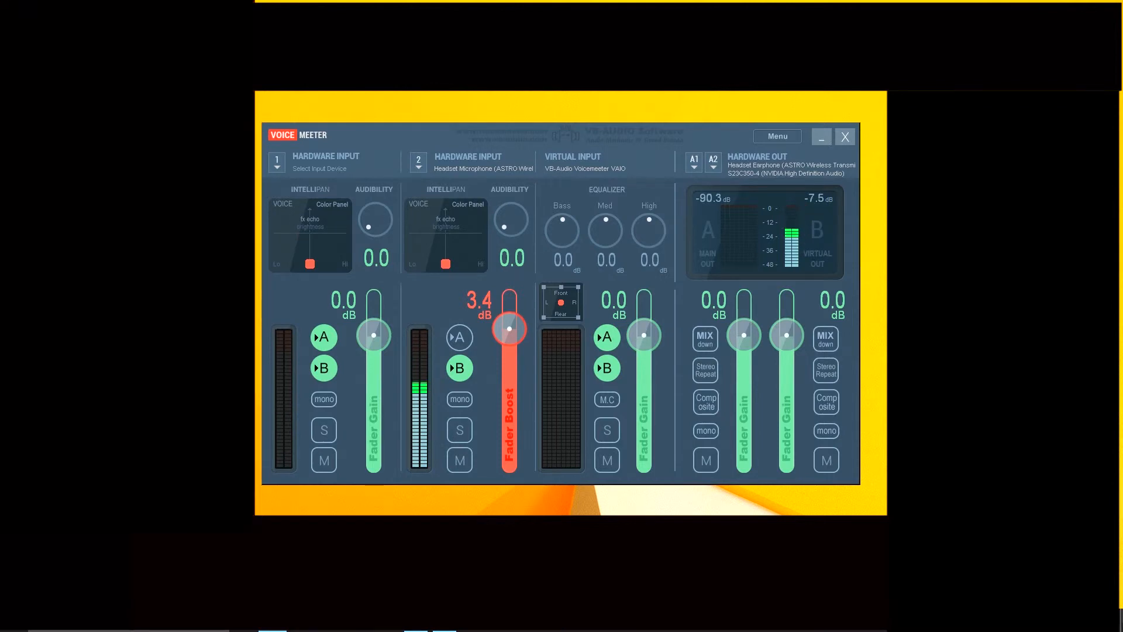
# - Open the Windows Sound settings showing the playback devices
pyautogui.rightClick(1057, 620)
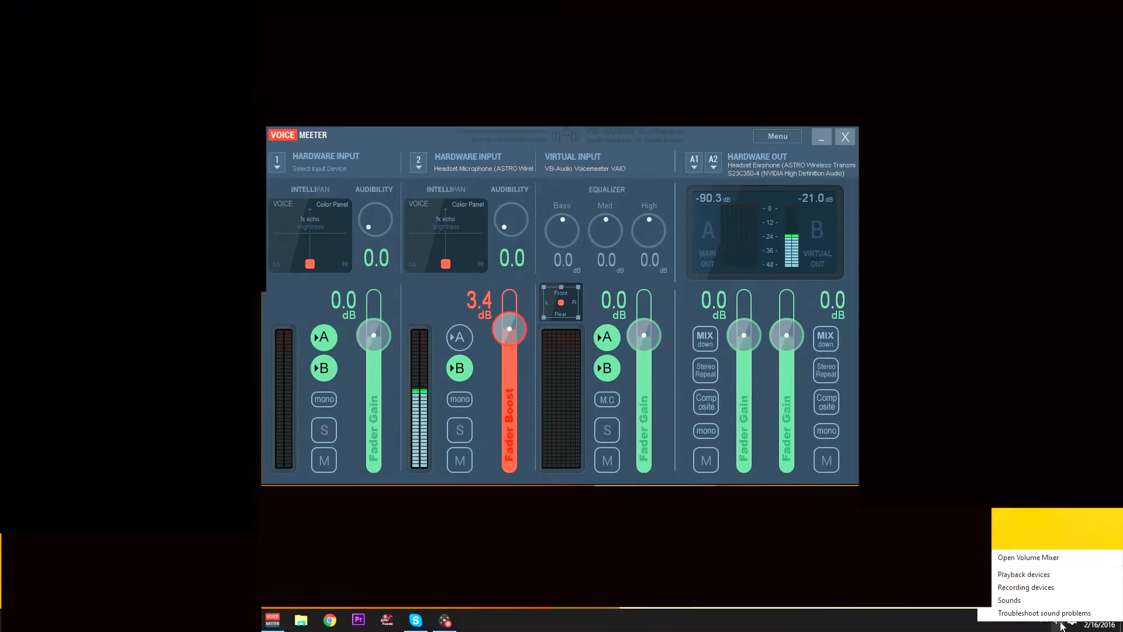
pyautogui.click(1036, 573)
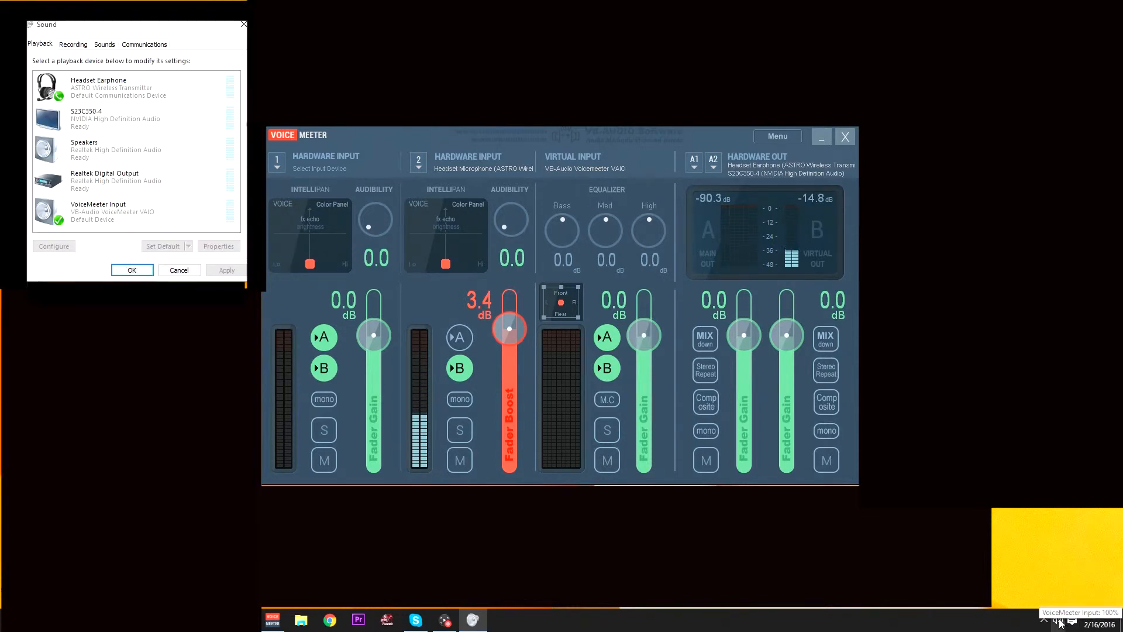
pyautogui.rightClick(1060, 623)
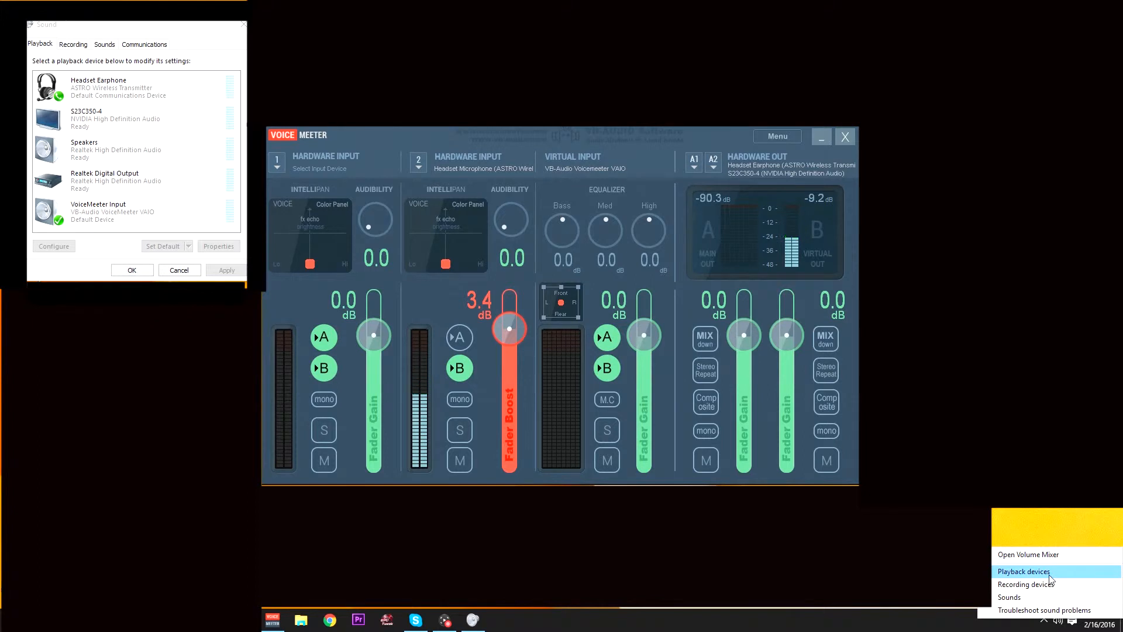
pyautogui.click(959, 558)
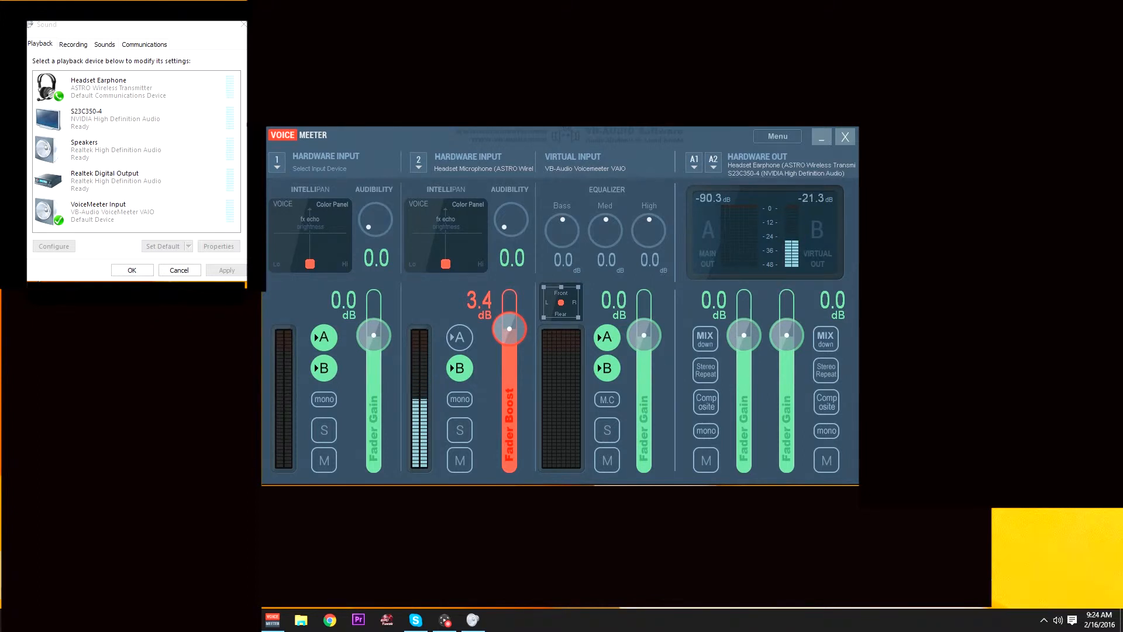
pyautogui.rightClick(1057, 620)
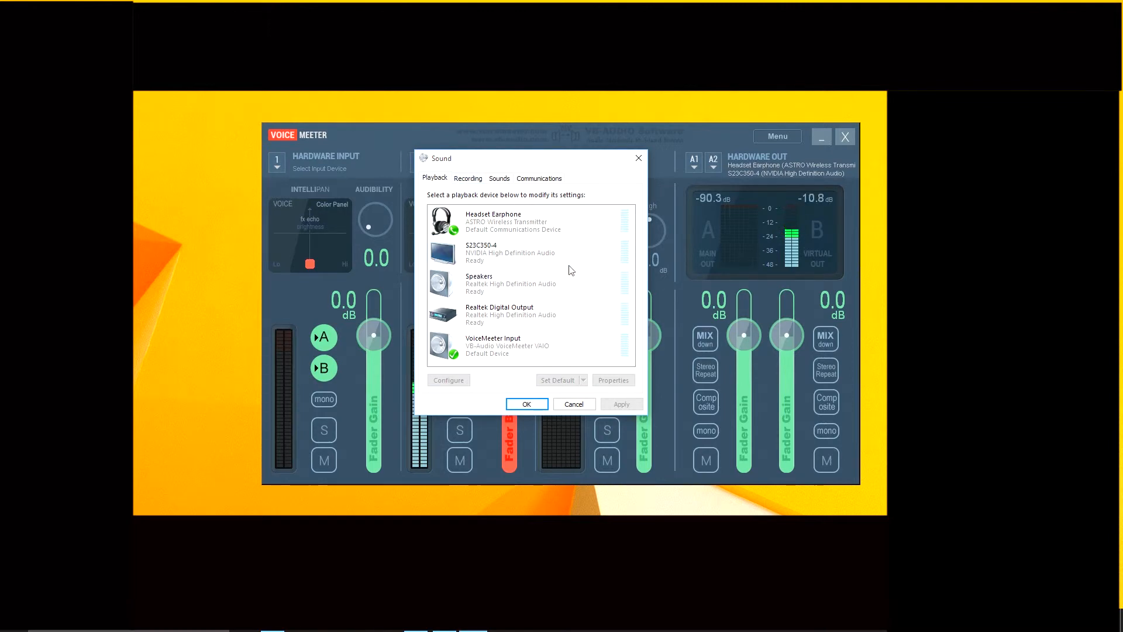
# - Set VoiceMeeter Input as the default playback device and the ASTRO Headset Earphone as the default communication device, then view the recording devices
pyautogui.rightClick(508, 347)
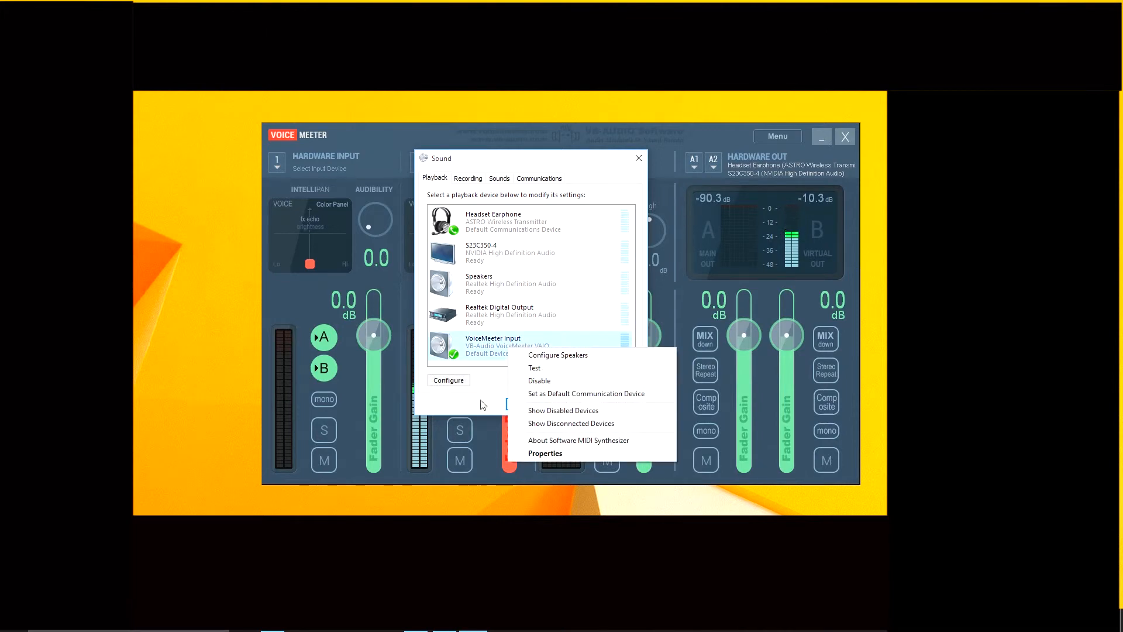
pyautogui.click(465, 414)
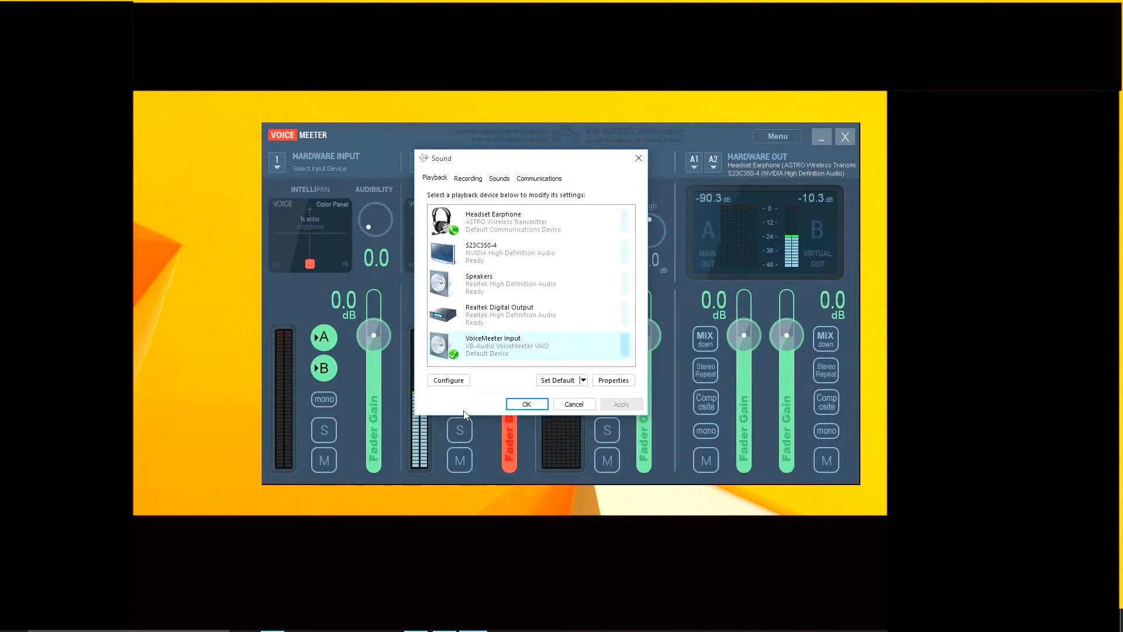
pyautogui.click(561, 381)
pyautogui.rightClick(512, 231)
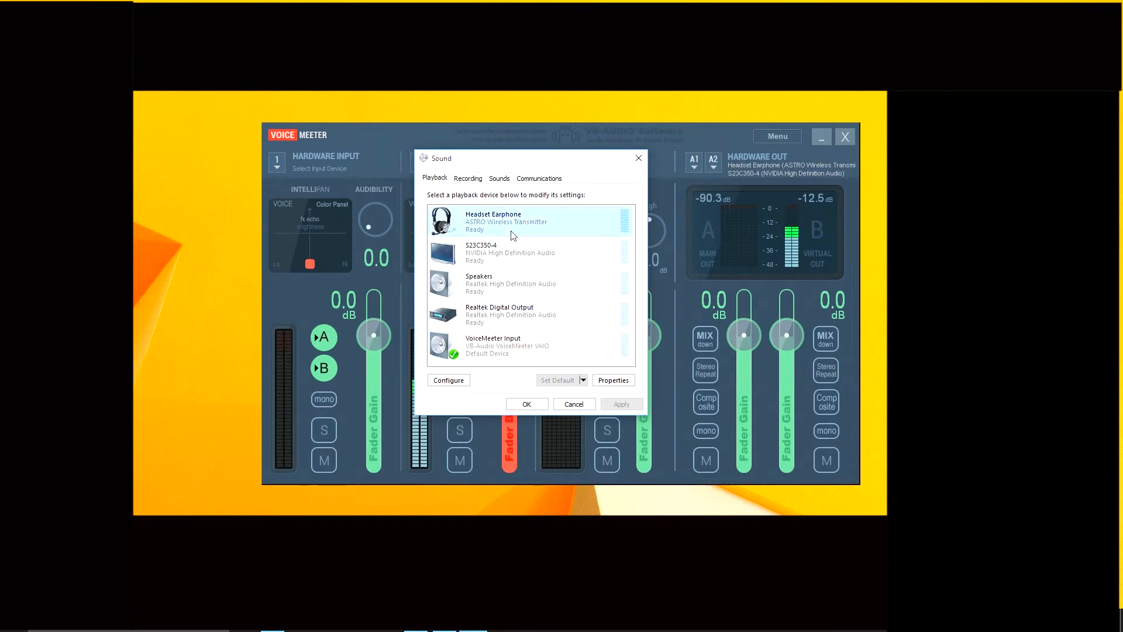
pyautogui.click(598, 278)
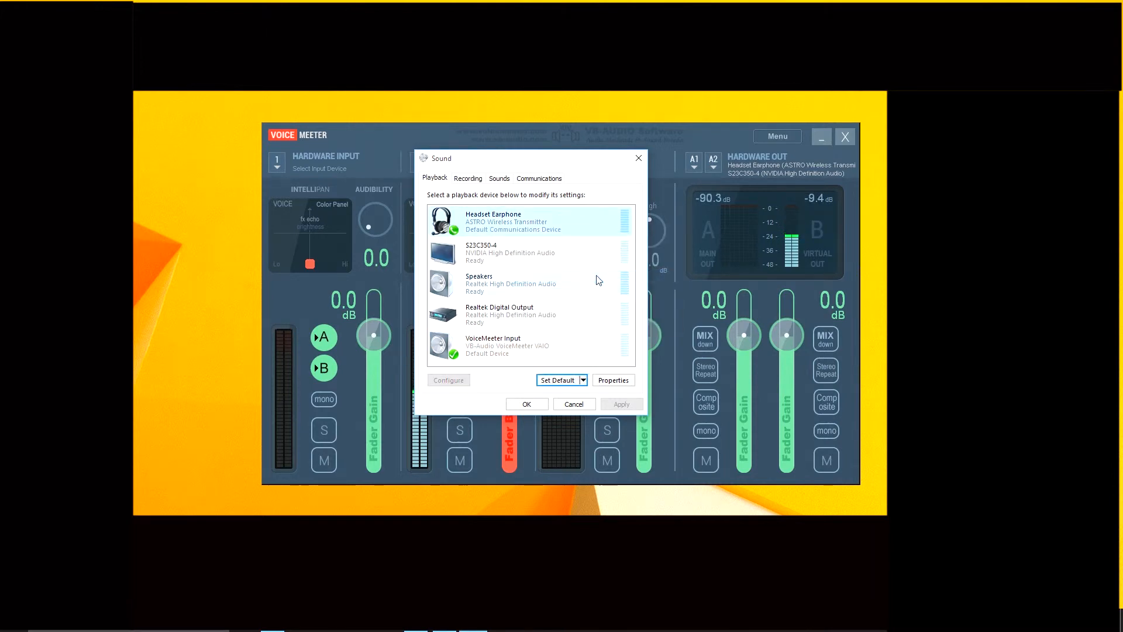
pyautogui.click(468, 178)
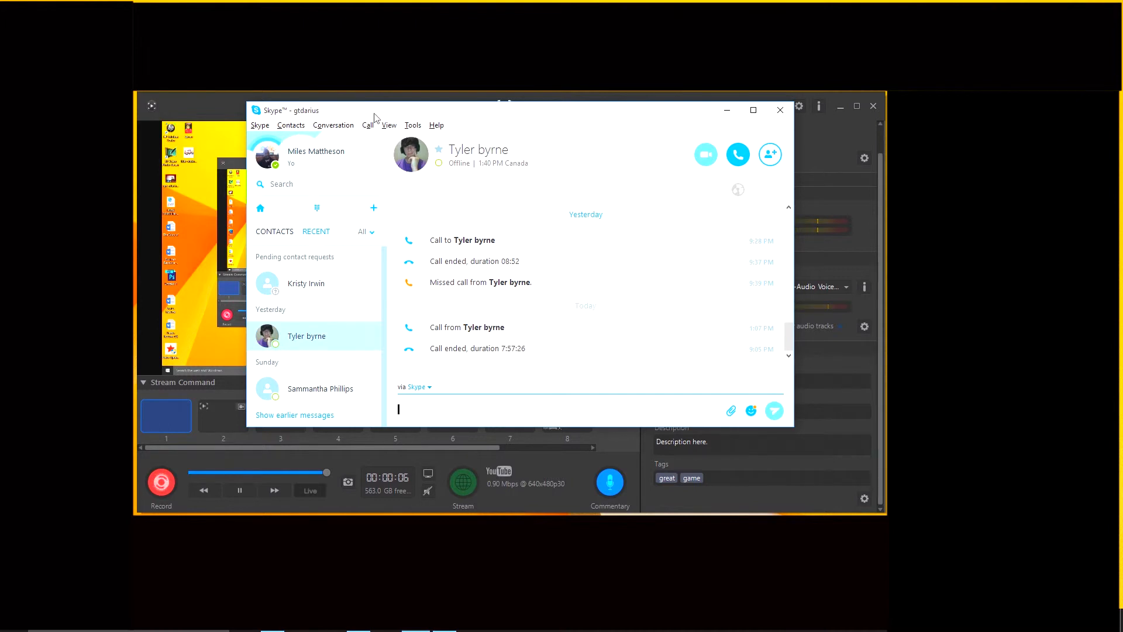
# - In Skype's audio settings, select VoiceMeeter Input (VB-Audio VoiceMeeter VAIO) as the speakers
pyautogui.click(411, 127)
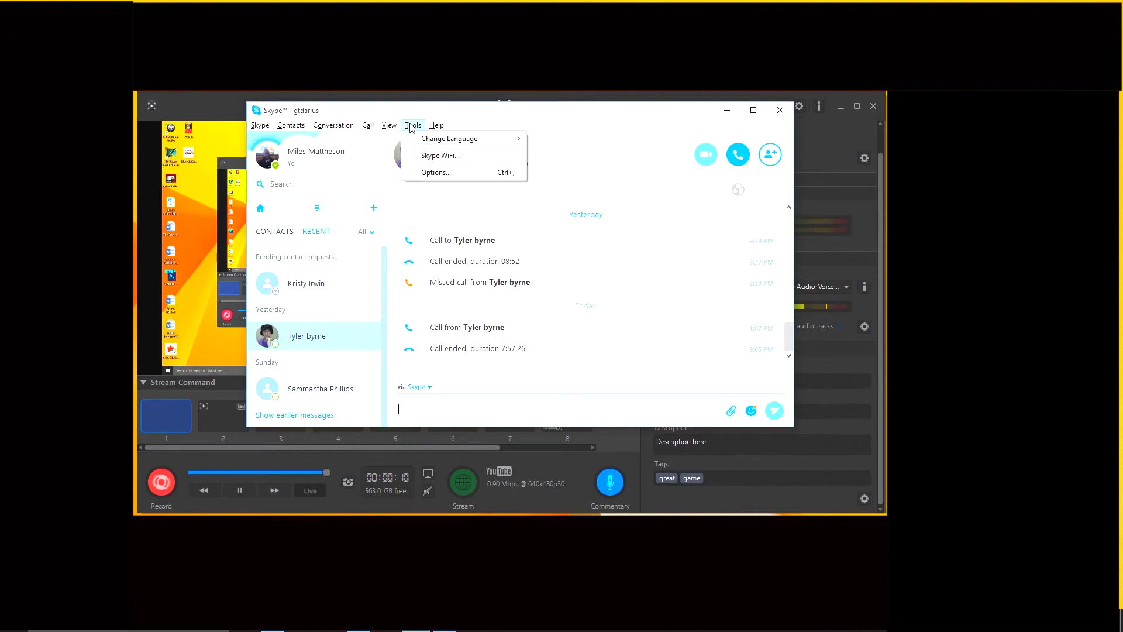
pyautogui.click(455, 174)
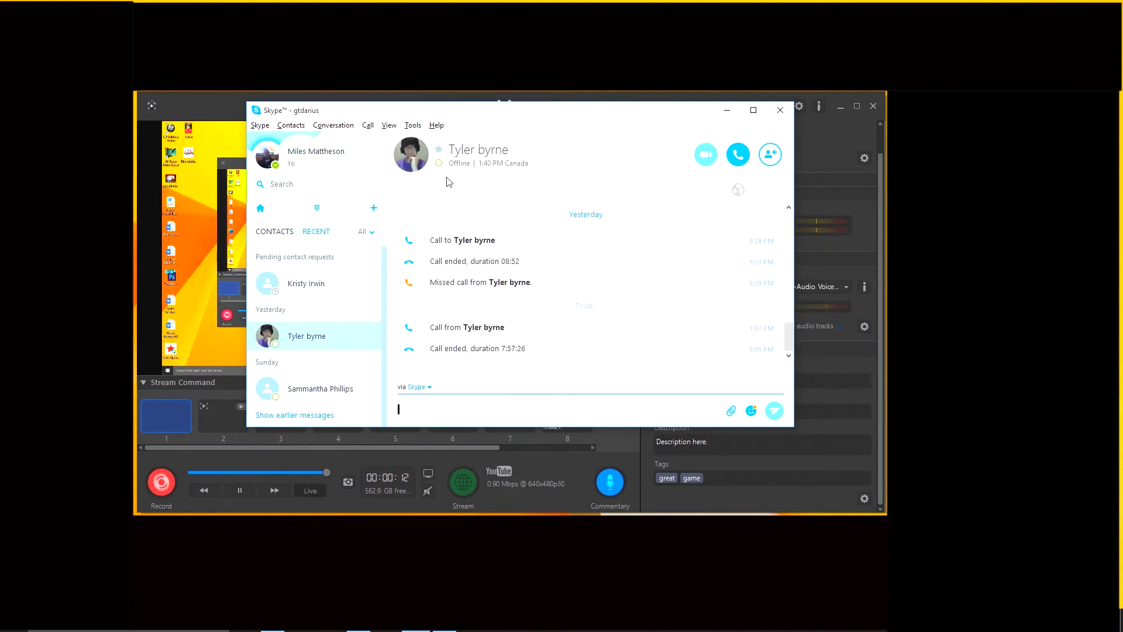
pyautogui.click(393, 203)
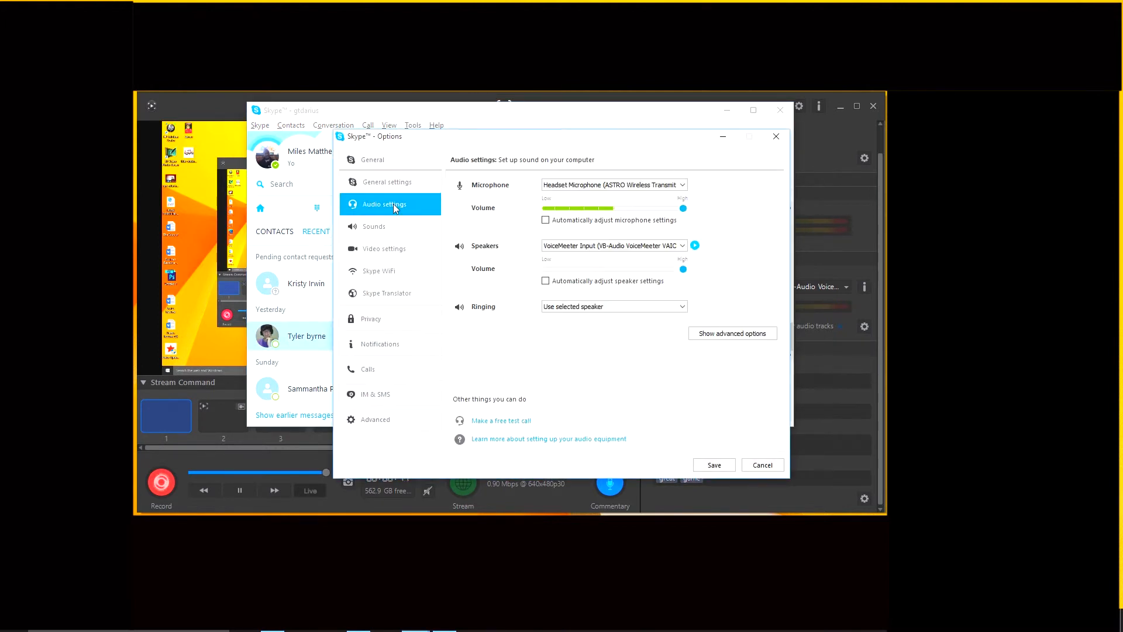
pyautogui.click(617, 246)
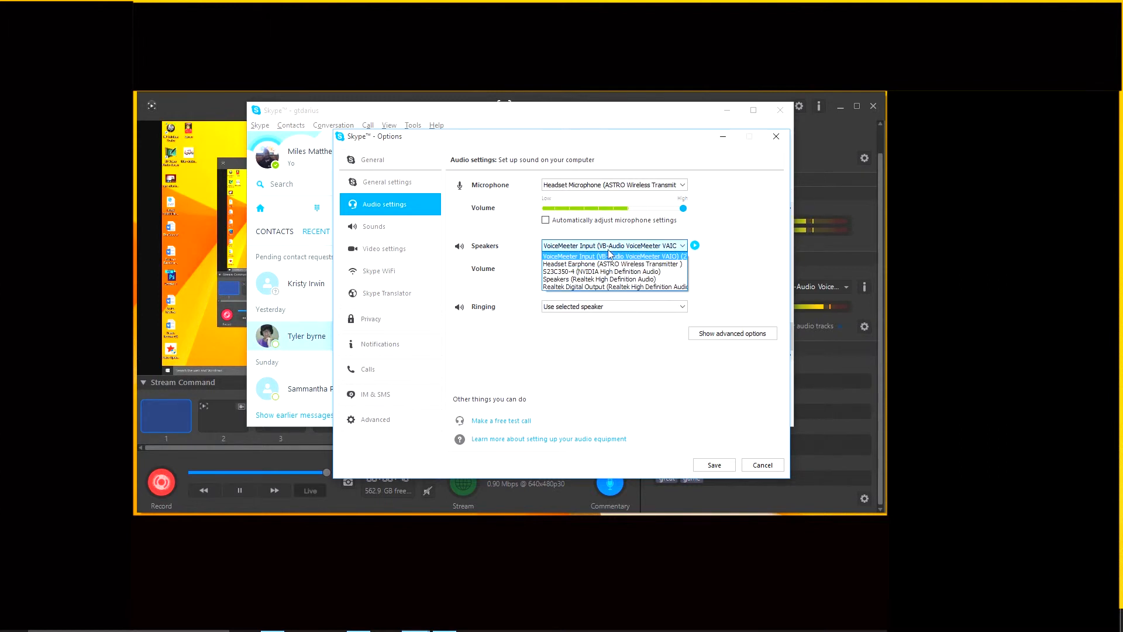
pyautogui.click(642, 257)
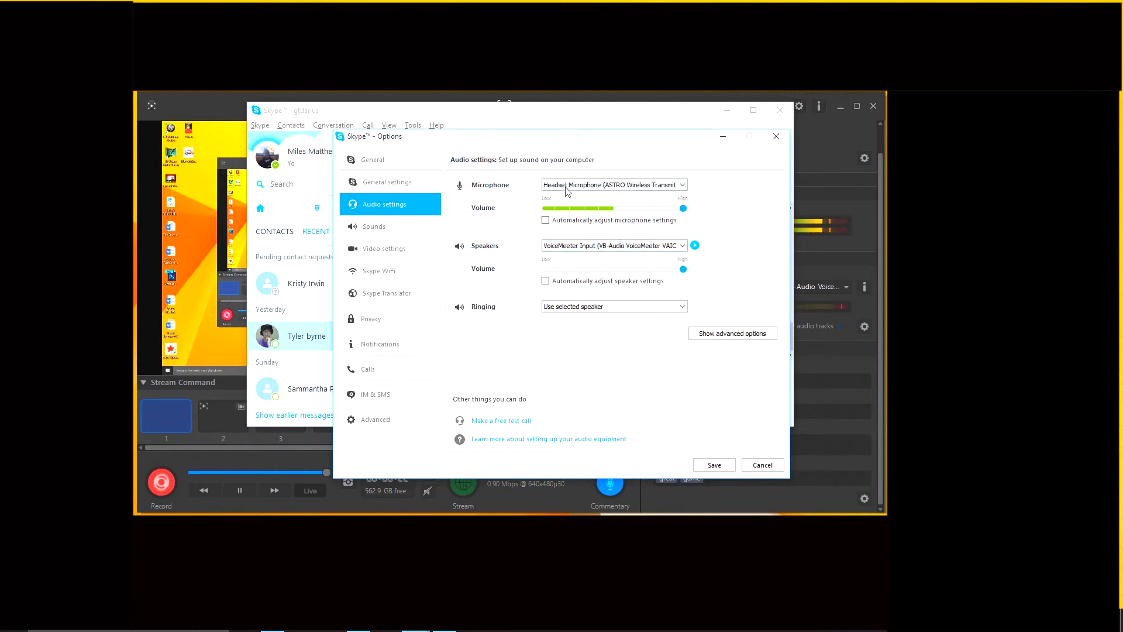
# - Review the microphone choices in Skype's audio settings
pyautogui.click(592, 186)
pyautogui.click(592, 186)
pyautogui.click(592, 186)
pyautogui.click(592, 186)
# - Reselect VoiceMeeter Input as the Skype speakers, save the audio options, and close the Skype window
pyautogui.click(583, 246)
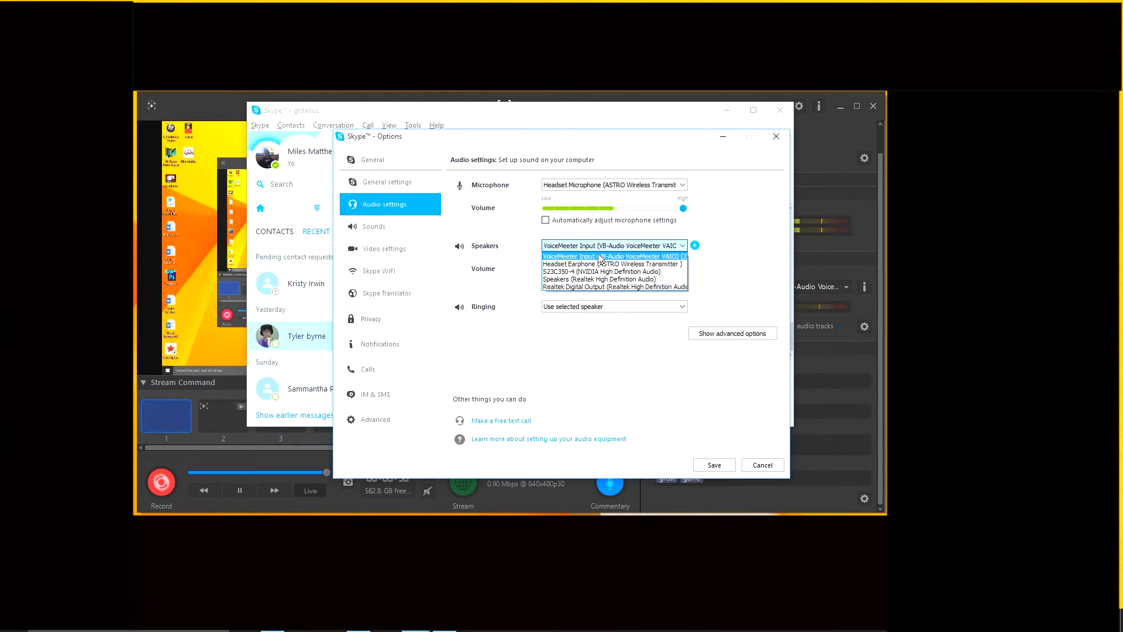
pyautogui.click(599, 256)
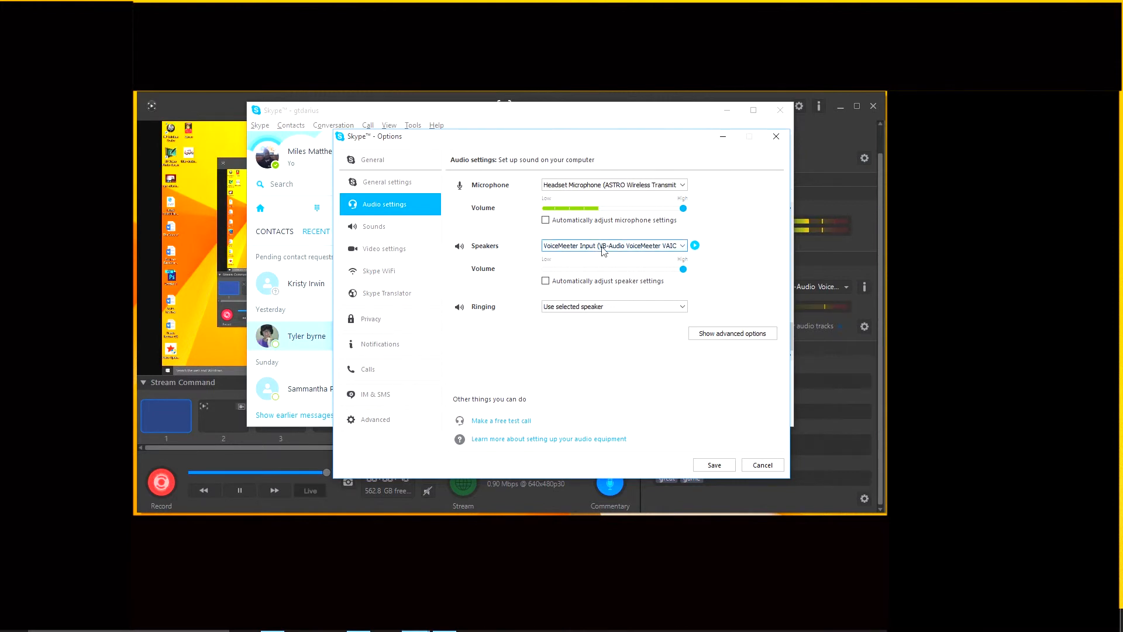
pyautogui.click(603, 248)
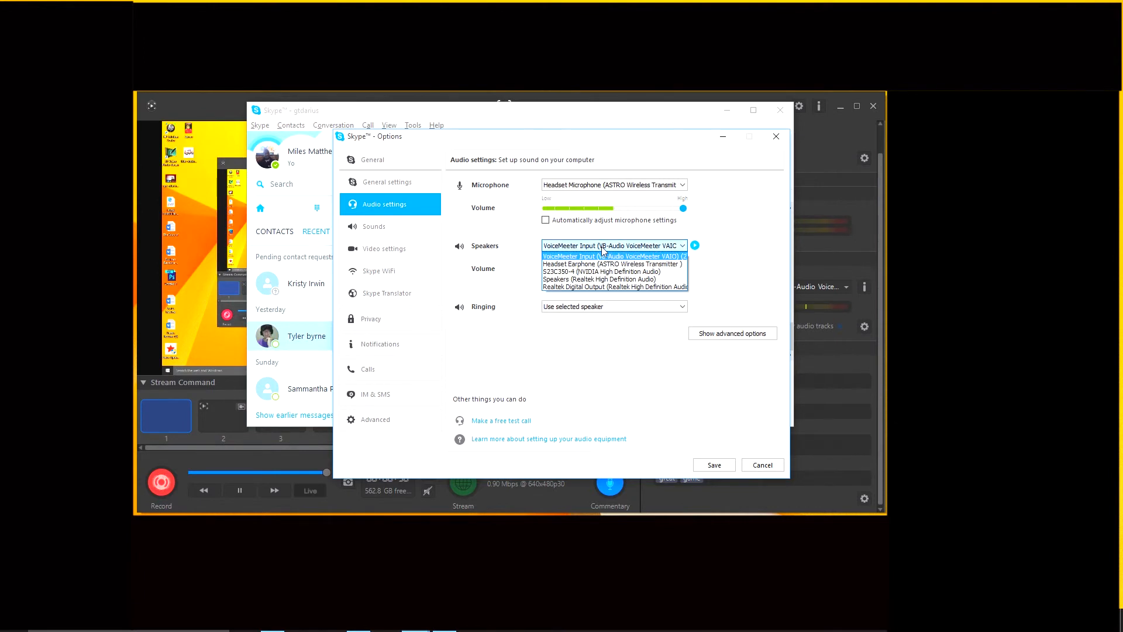
pyautogui.click(603, 248)
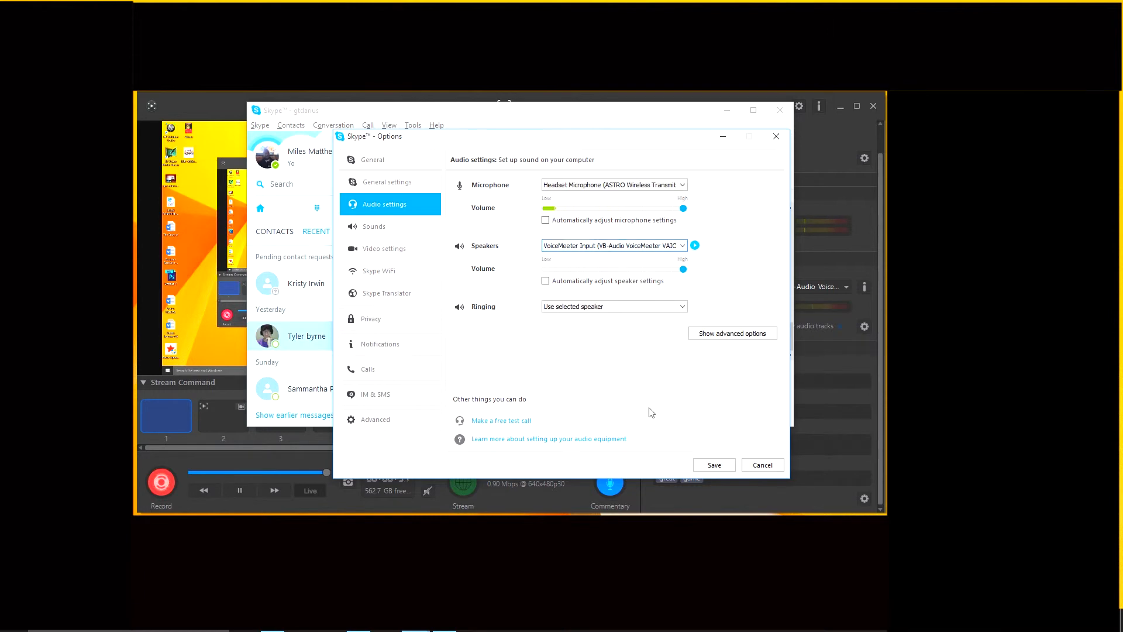
pyautogui.click(714, 465)
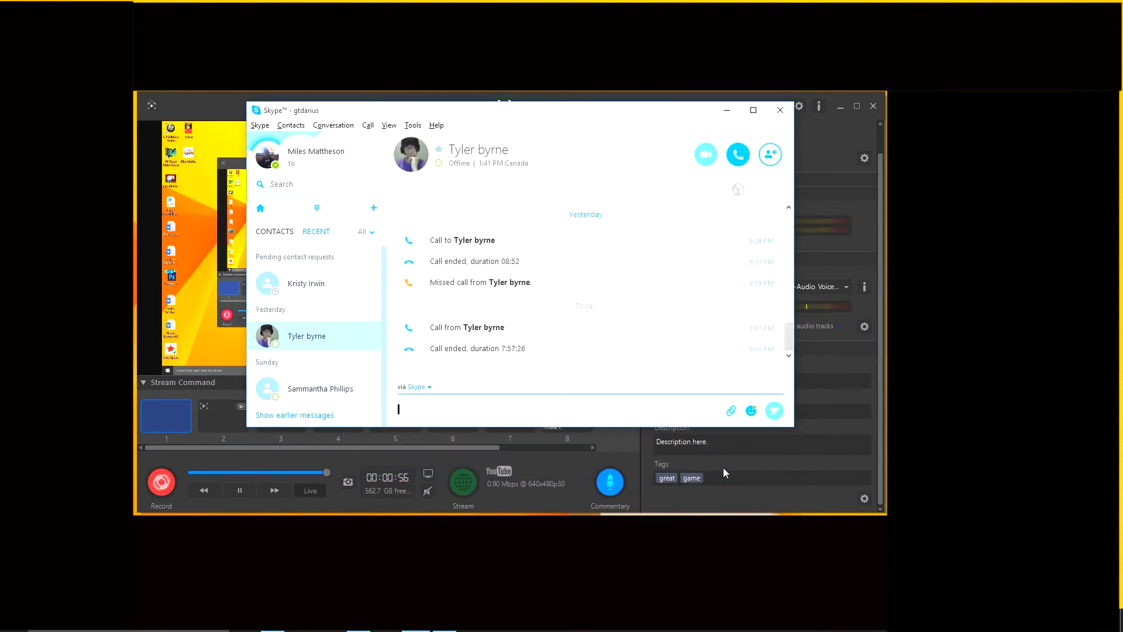
pyautogui.click(780, 112)
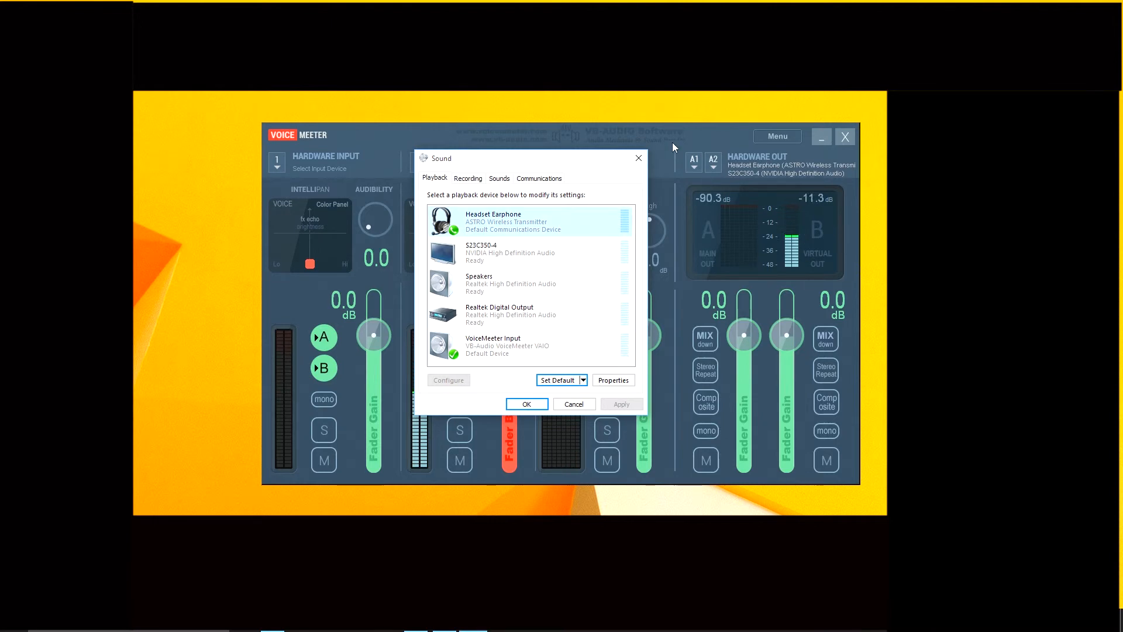
# - Close the Sound settings and review the available devices for VoiceMeeter's A1 hardware output
pyautogui.click(638, 159)
pyautogui.click(695, 163)
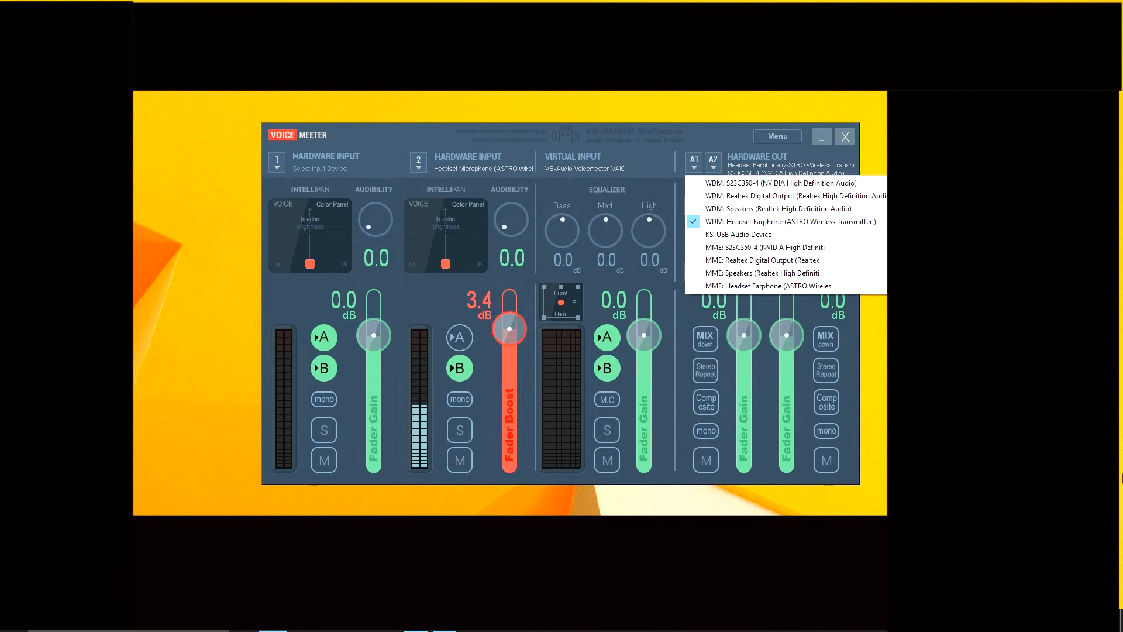
pyautogui.press('Escape')
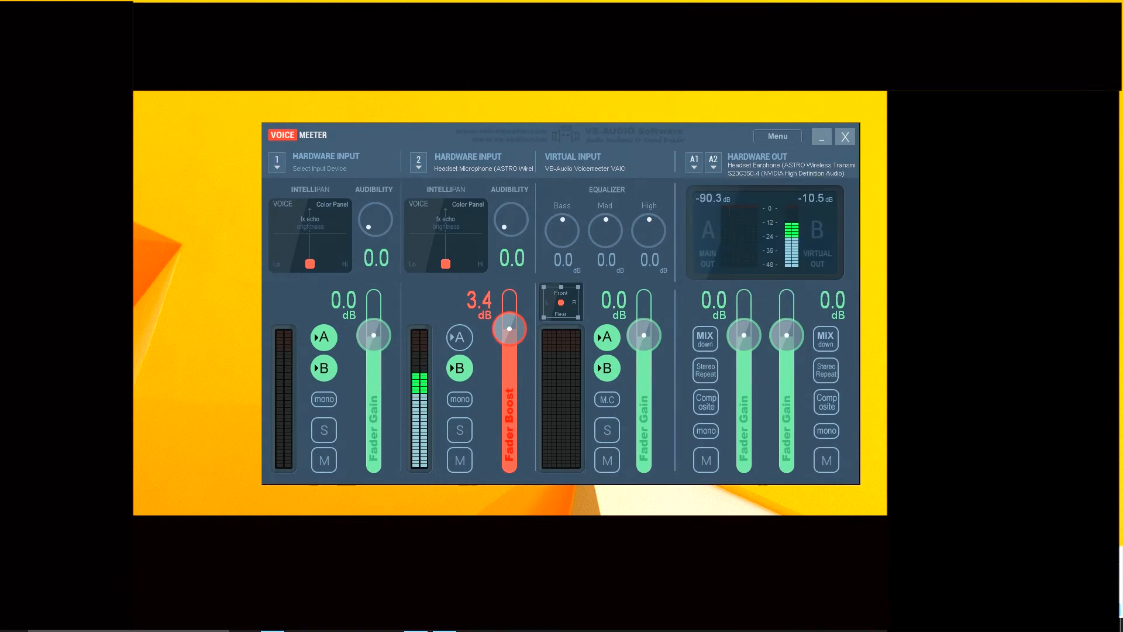
# - Reopen the Windows playback devices for a quick check and close them
pyautogui.rightClick(1038, 619)
pyautogui.click(1062, 583)
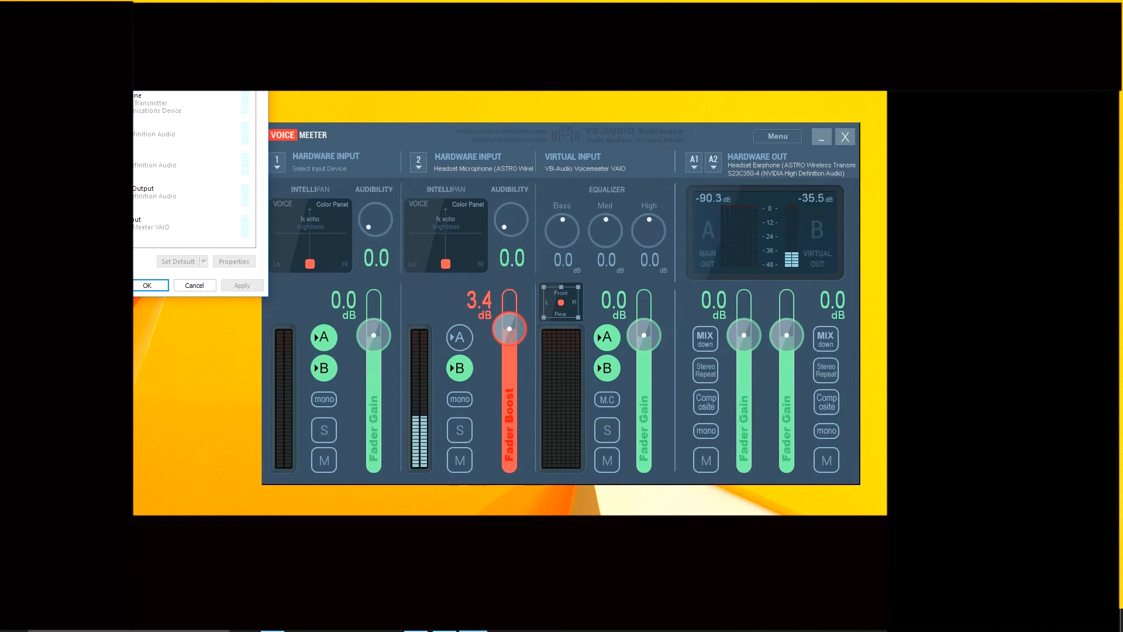
pyautogui.click(255, 37)
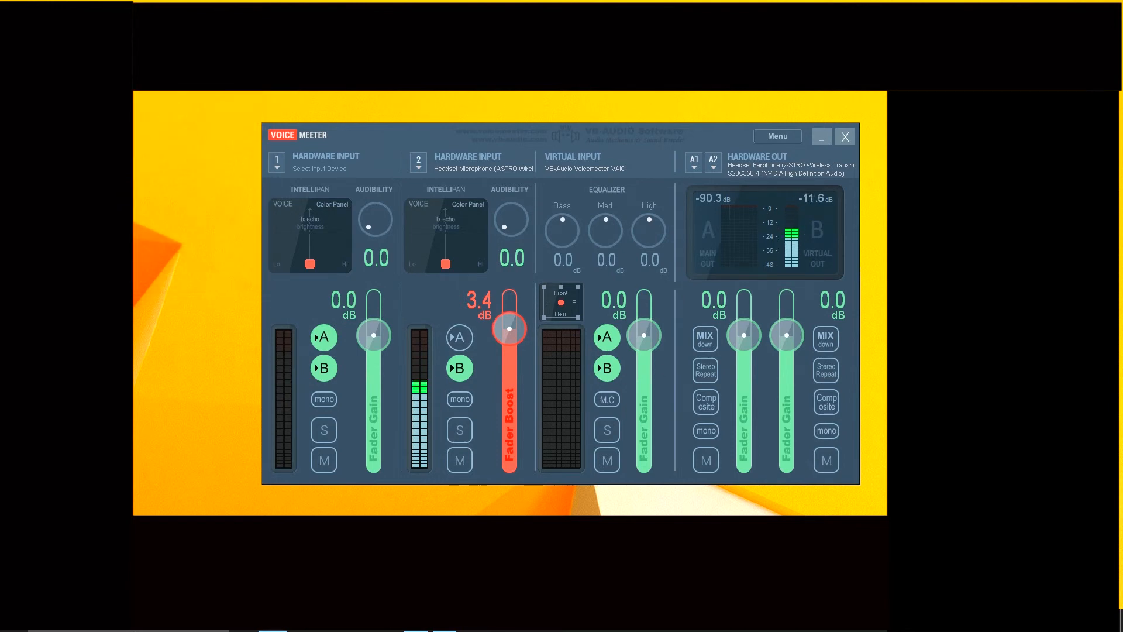